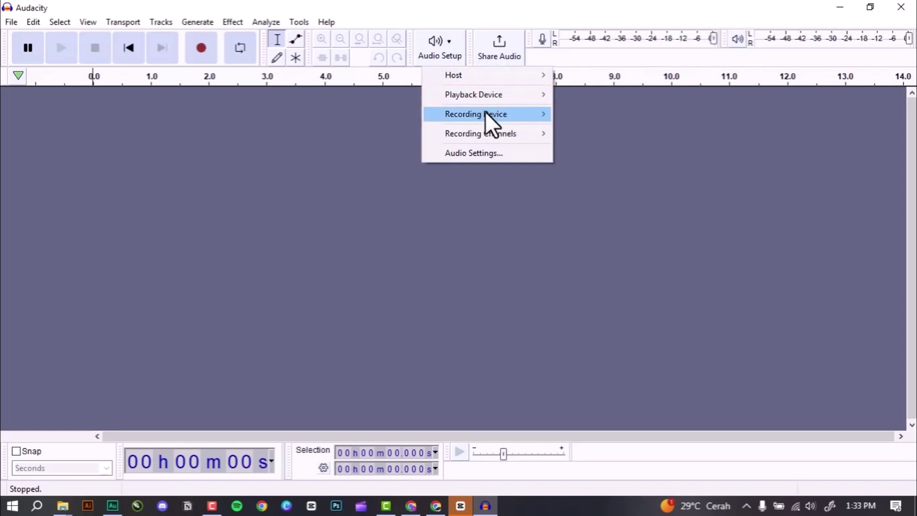
Record a stereo voice take about 31 seconds long from the USBAudio1.0 microphone
mouse_move(485, 113)
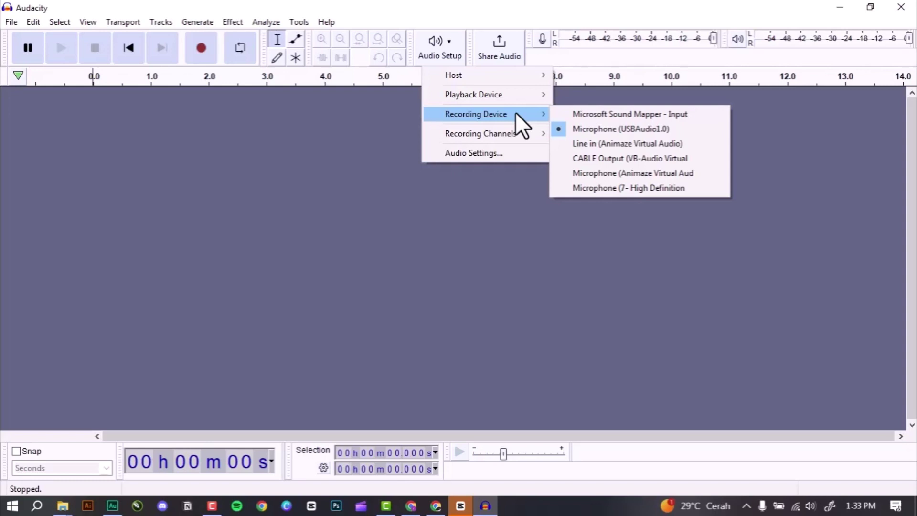
click(521, 193)
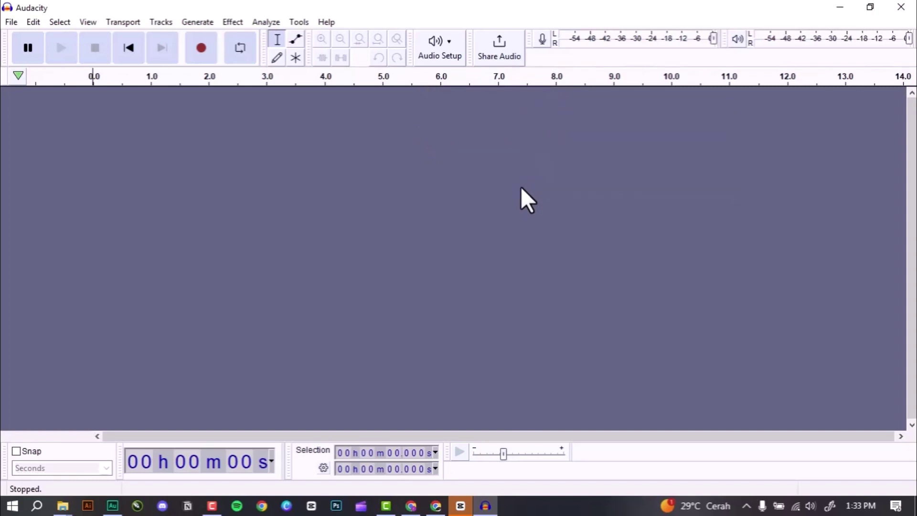
click(200, 48)
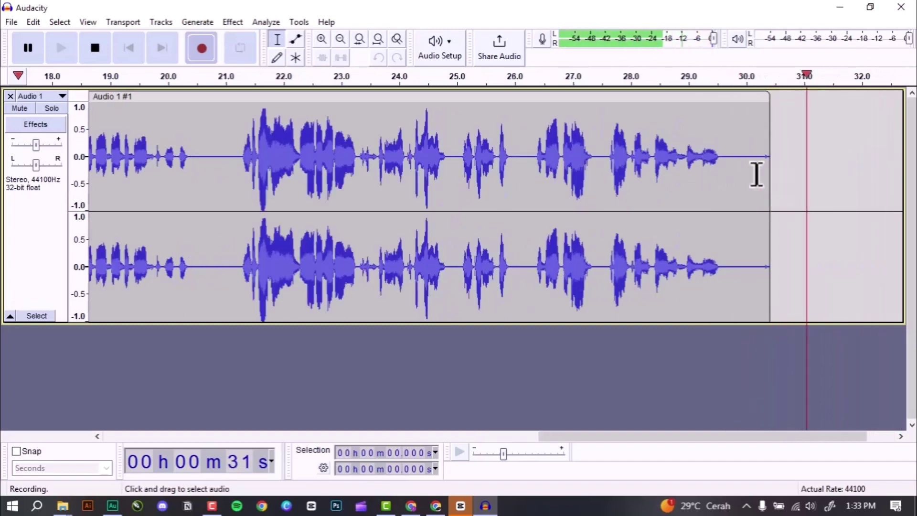
key(space)
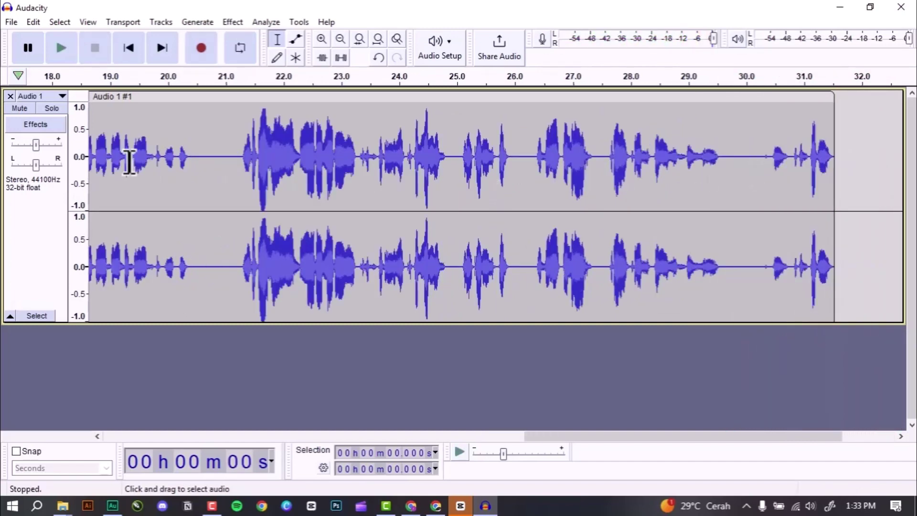
Play the new recording from the start for about 13 seconds and look over its full waveform
key(space)
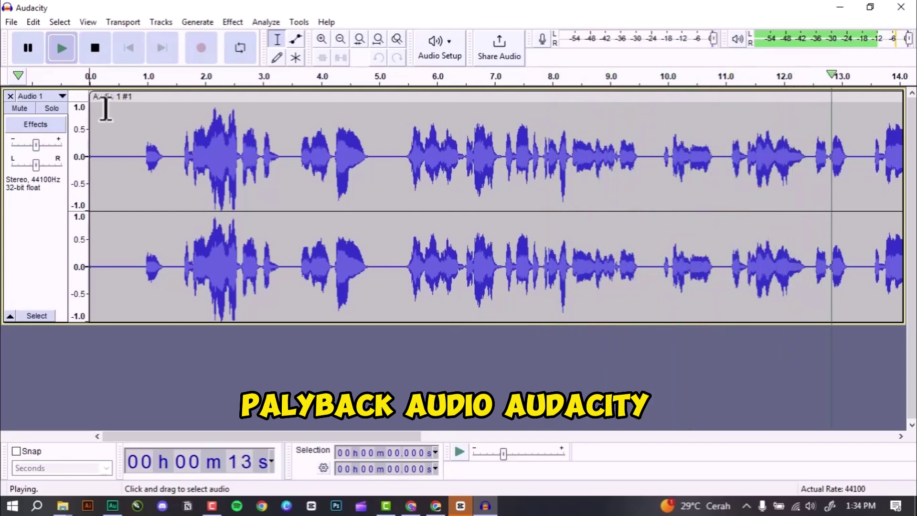
key(space)
scroll(246, 178, down, 3)
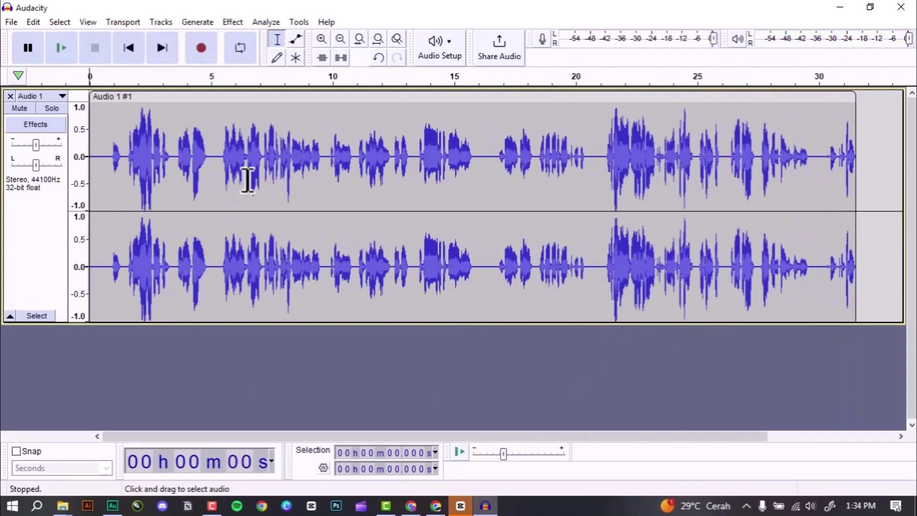
scroll(258, 184, up, 3)
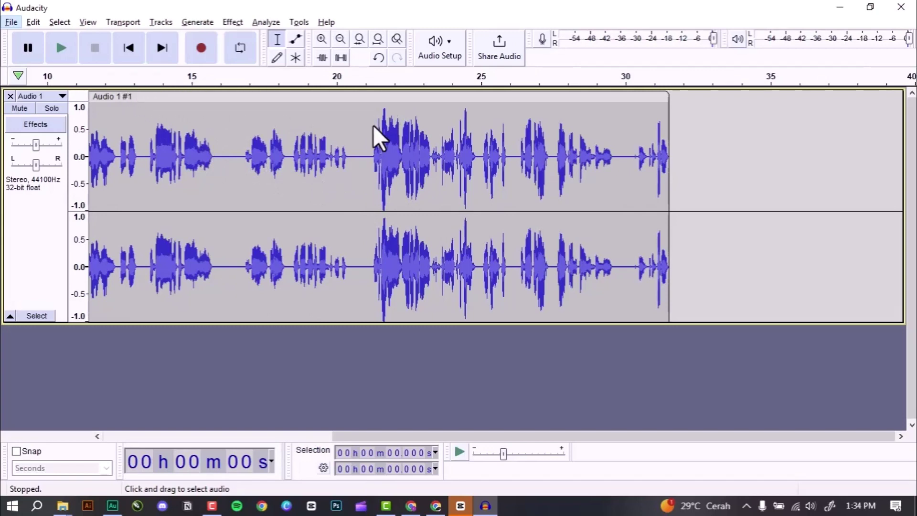
Select the silent gap from about 16.04 to 16.83 seconds, try deleting it, and undo the deletion
click(219, 158)
drag(221, 159, 243, 159)
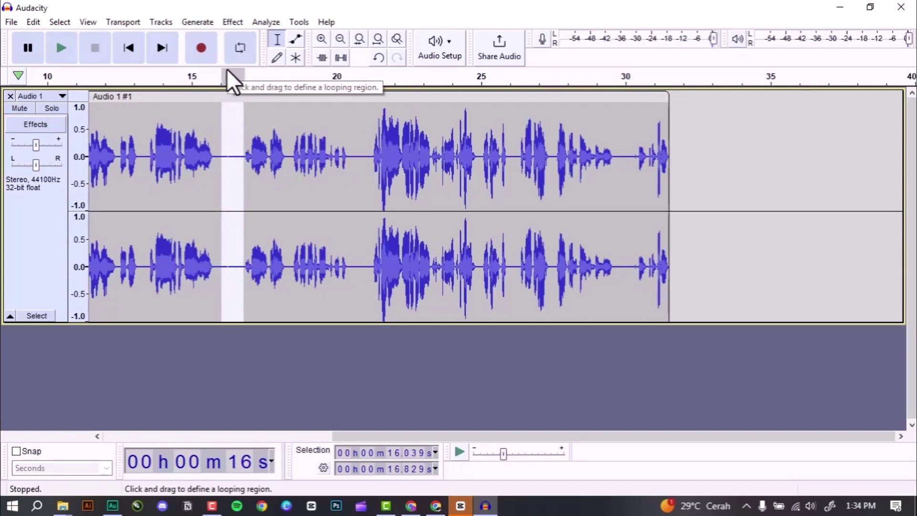
key(Delete)
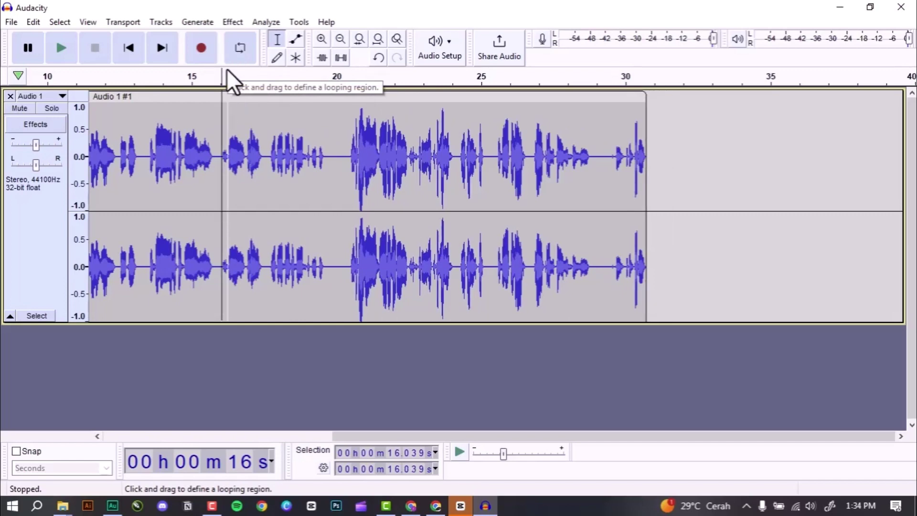
key(ctrl+z)
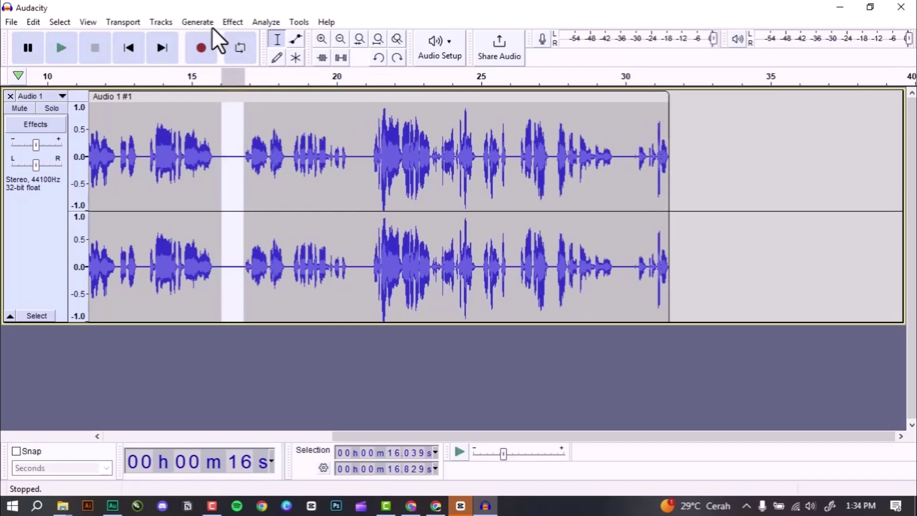
Capture a noise profile from the selected silent gap with the Noise Reduction effect
click(229, 22)
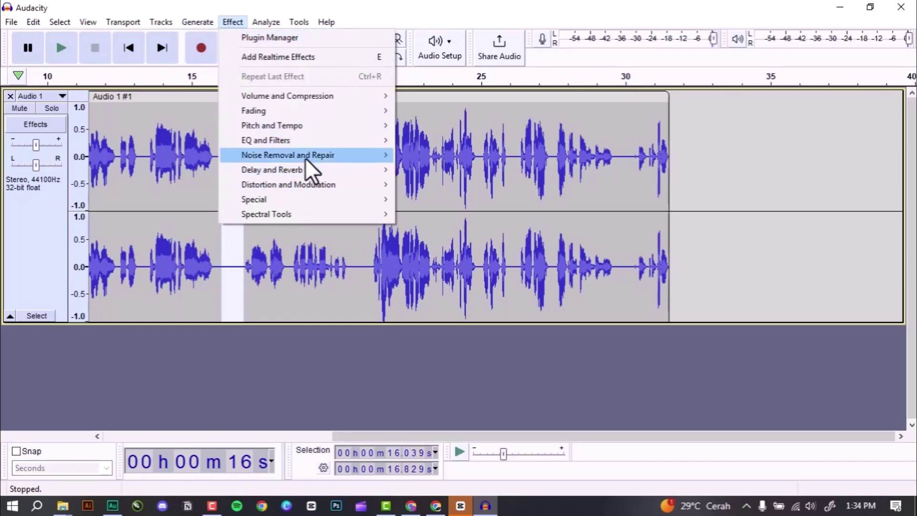
mouse_move(306, 159)
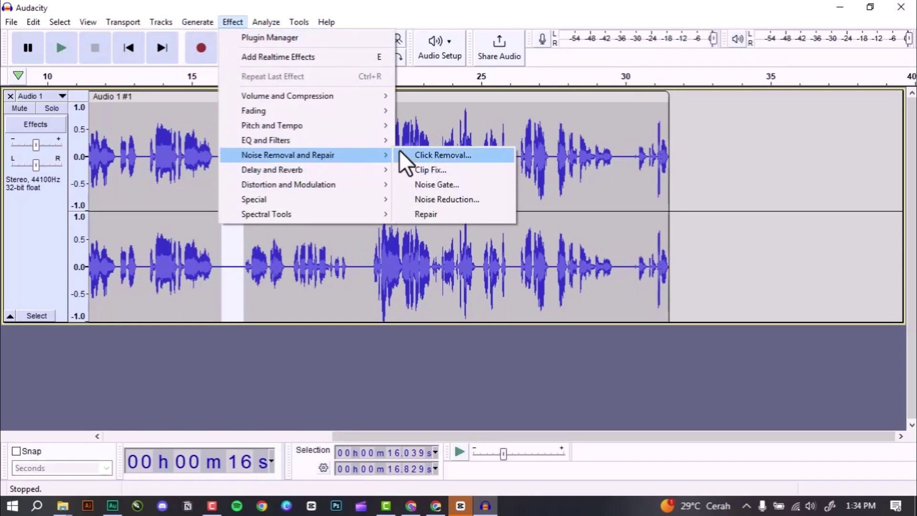
click(458, 196)
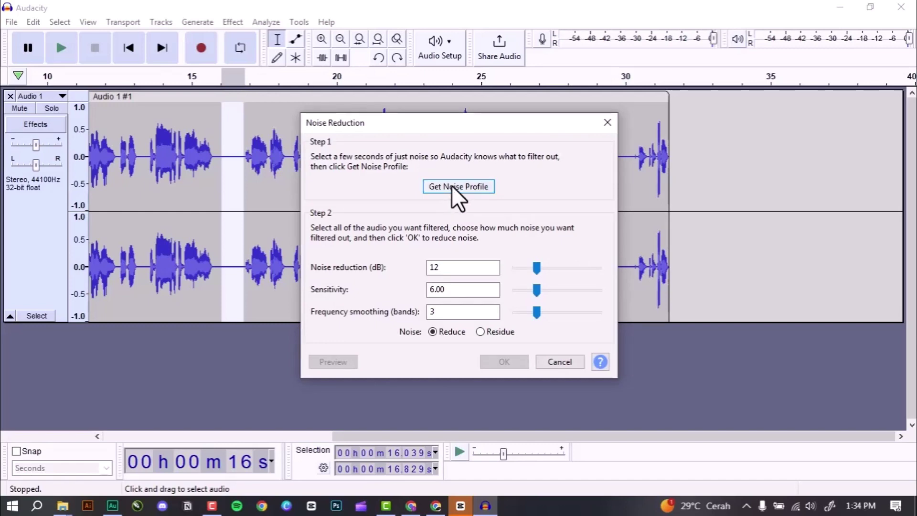
click(452, 186)
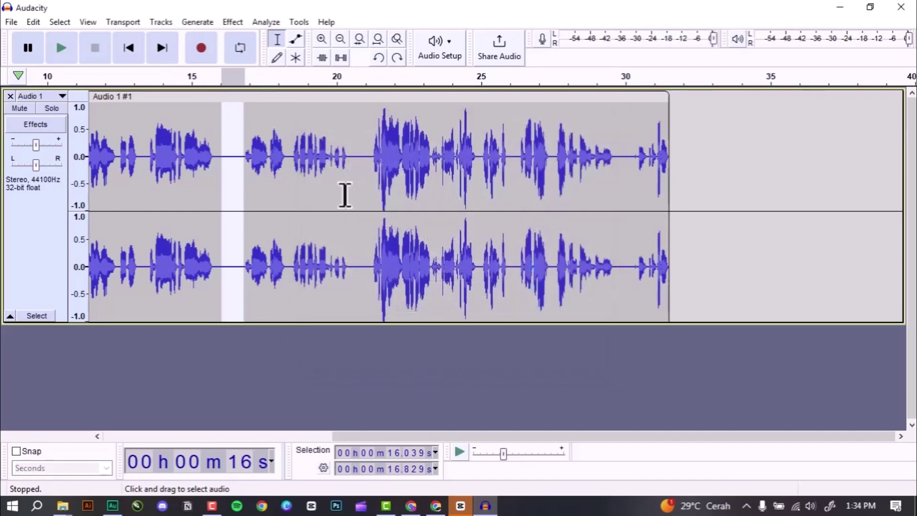
Apply Noise Reduction to the entire recording with 12 dB reduction, sensitivity 6.00 and 3 frequency smoothing bands
click(341, 196)
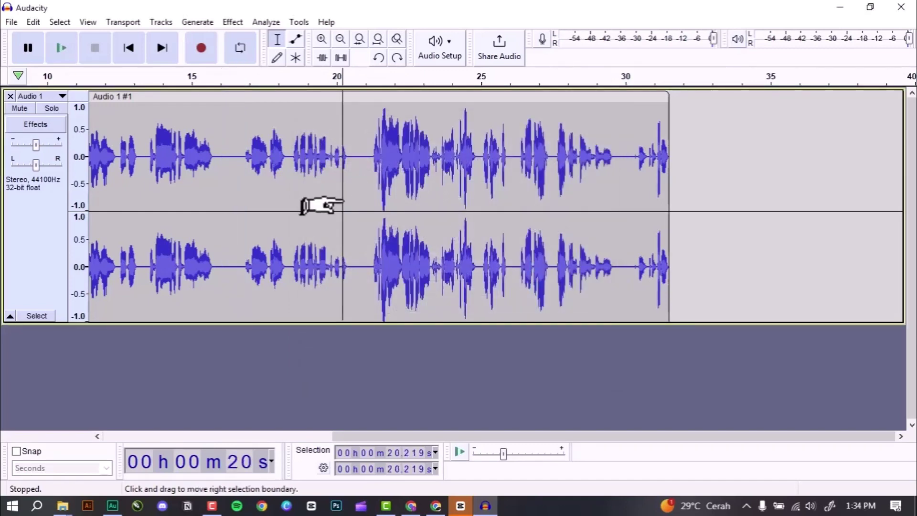
key(ctrl+a)
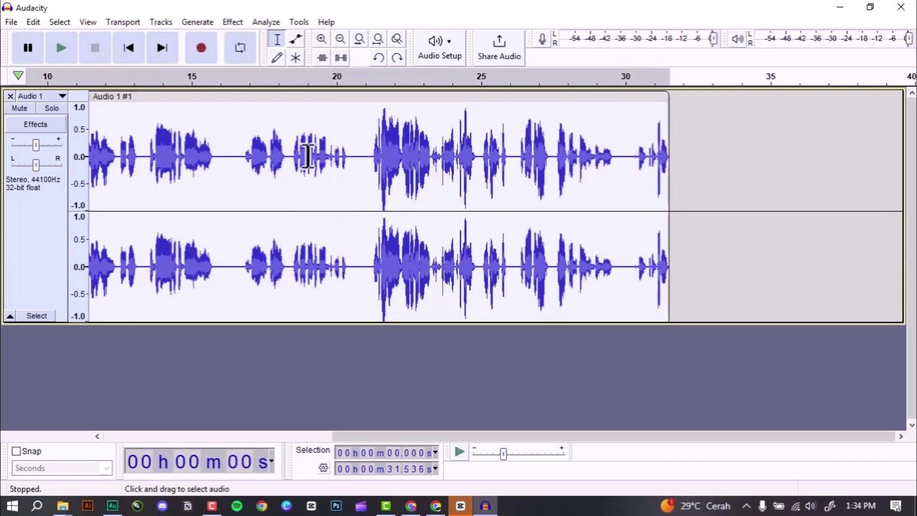
click(239, 24)
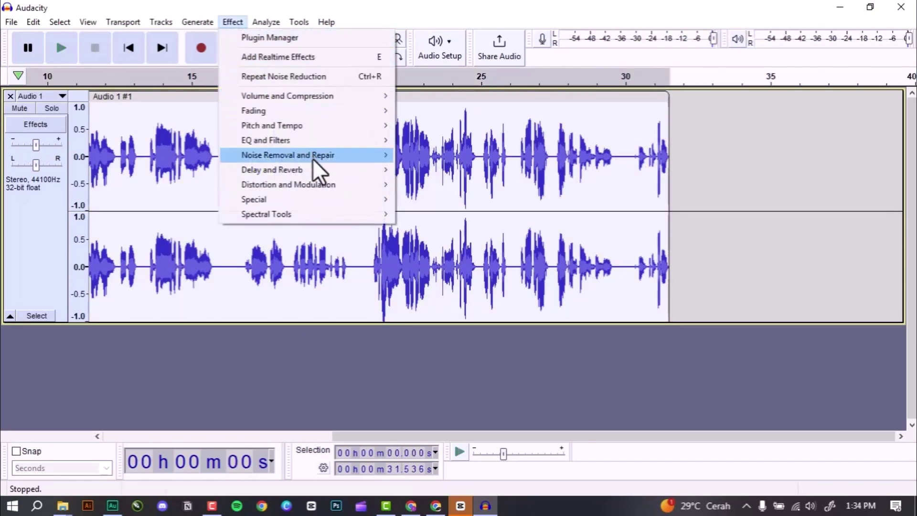
mouse_move(319, 154)
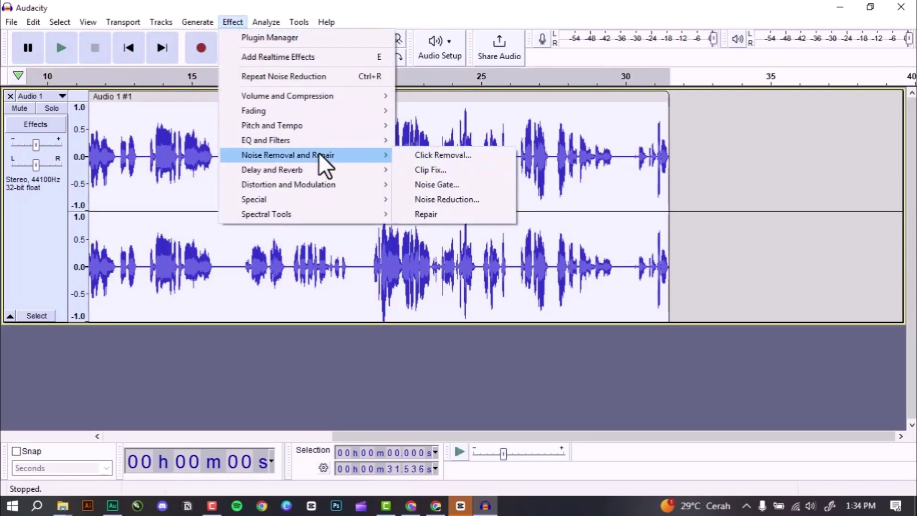
click(463, 198)
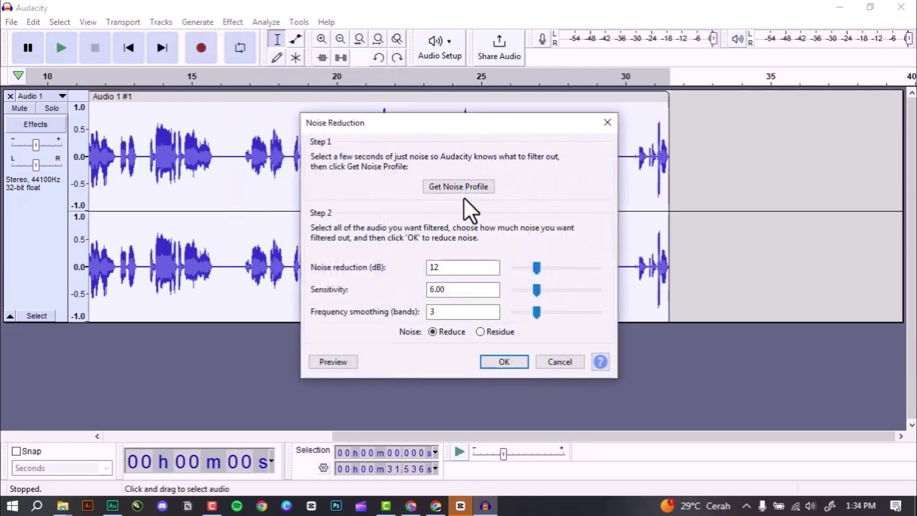
click(503, 361)
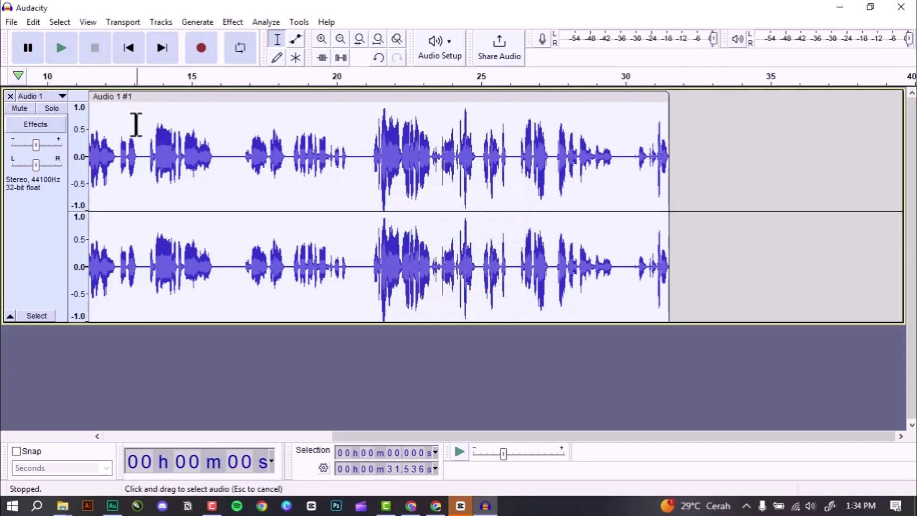
Reposition the clip along the timeline so it starts at about 9.3 seconds
click(137, 123)
drag(138, 96, 636, 148)
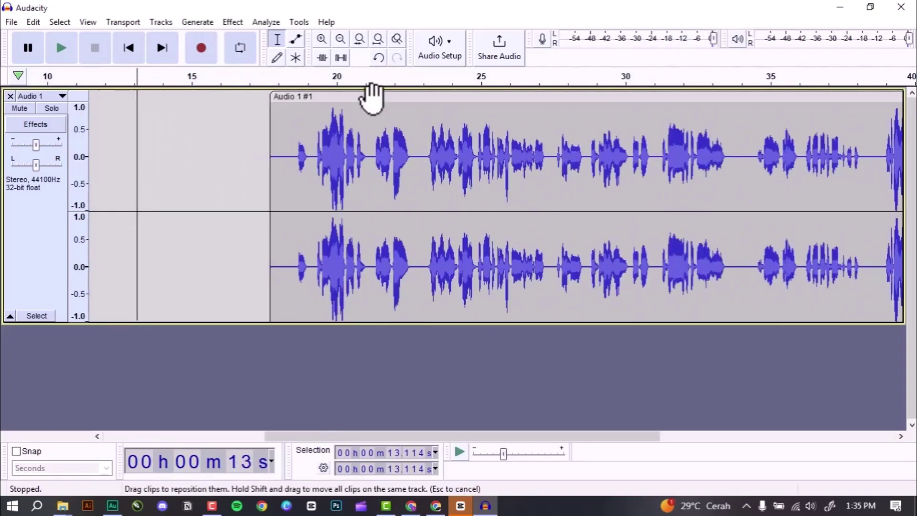
drag(286, 101, 164, 106)
scroll(141, 125, down, 1)
scroll(131, 122, down, 1)
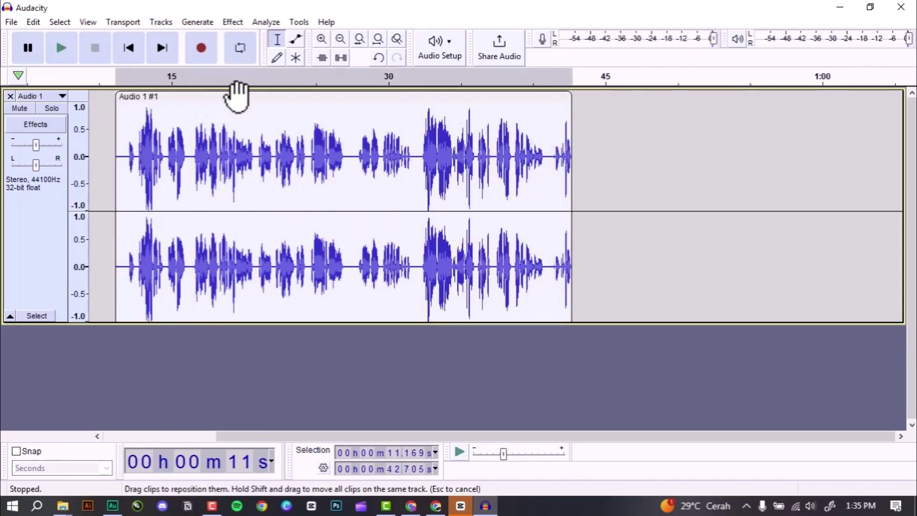
drag(236, 92, 206, 115)
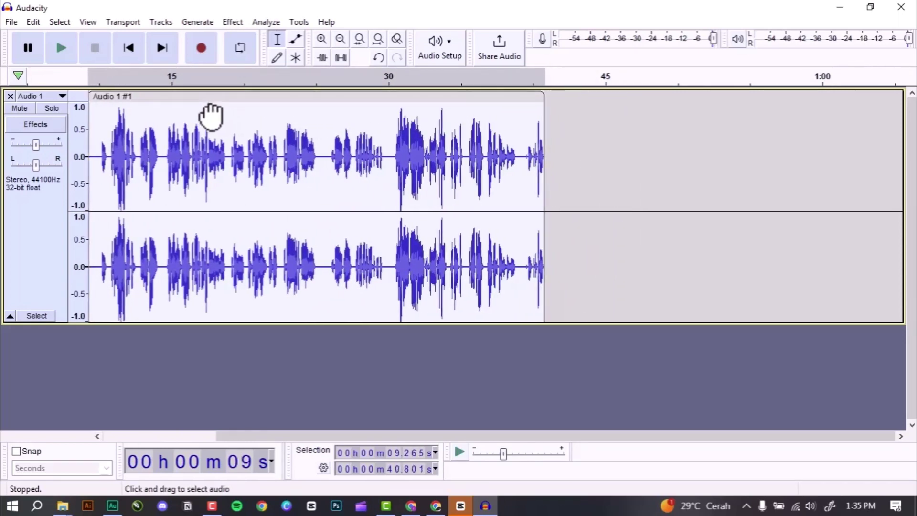
Play the noise-reduced clip briefly and shift it earlier on the timeline so it ends at about 28.9 seconds
key(space)
scroll(246, 174, down, 5)
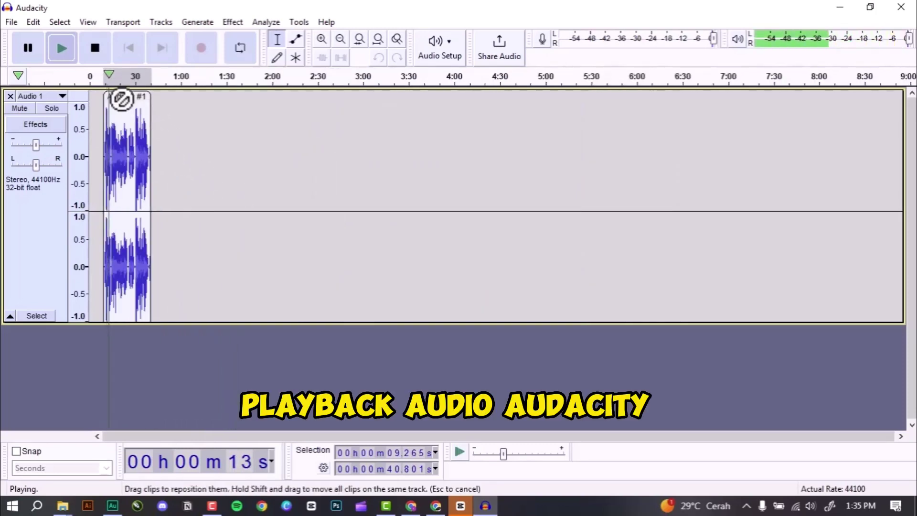
key(space)
drag(120, 96, 102, 108)
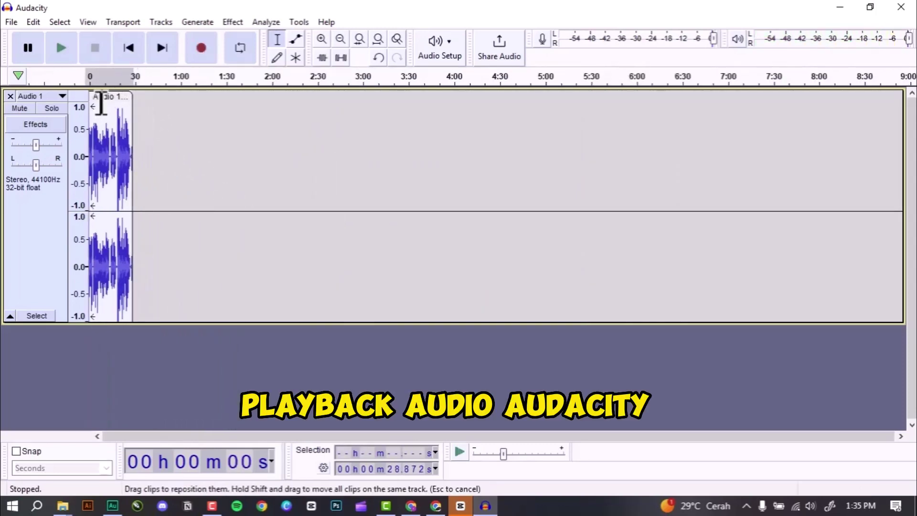
scroll(105, 108, up, 3)
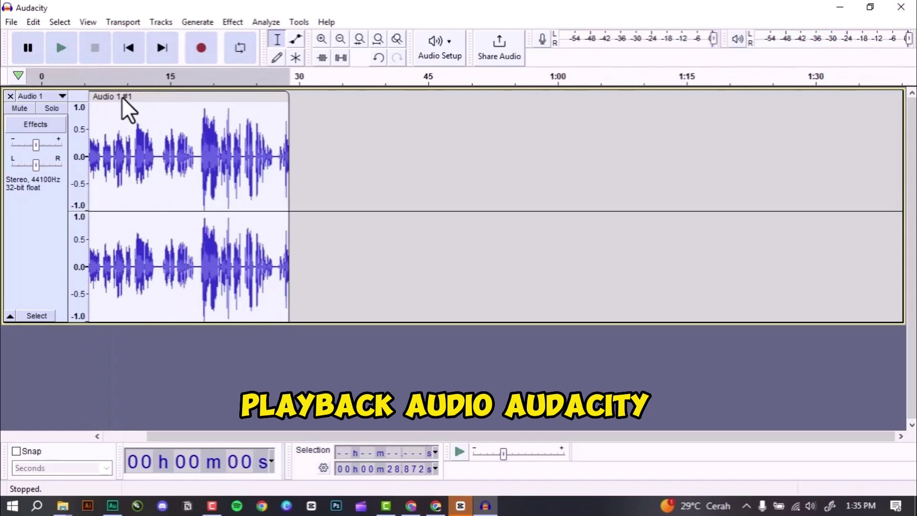
Play the noise-reduced clip from about 8.3 seconds to 19 seconds to check the sound against its waveform
key(space)
click(223, 118)
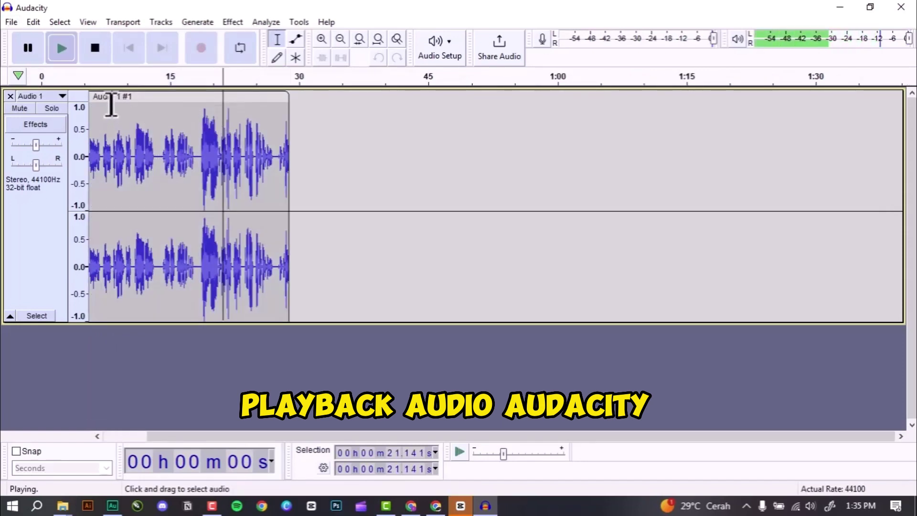
key(space)
click(112, 101)
key(space)
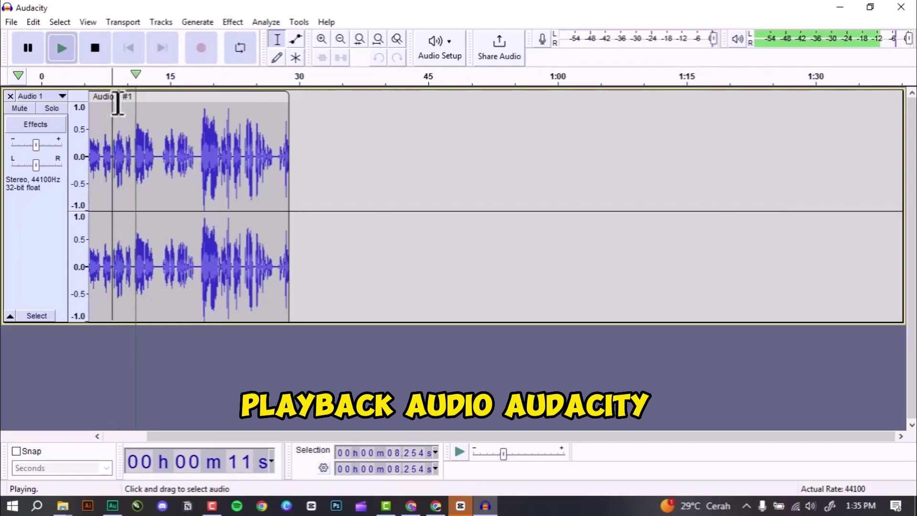
ctrl+scroll(127, 103, up, 1)
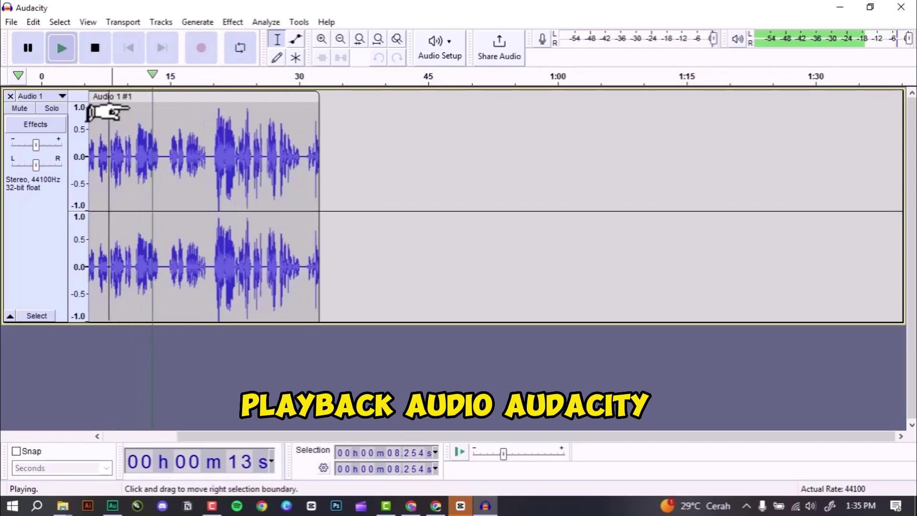
ctrl+scroll(108, 110, up, 1)
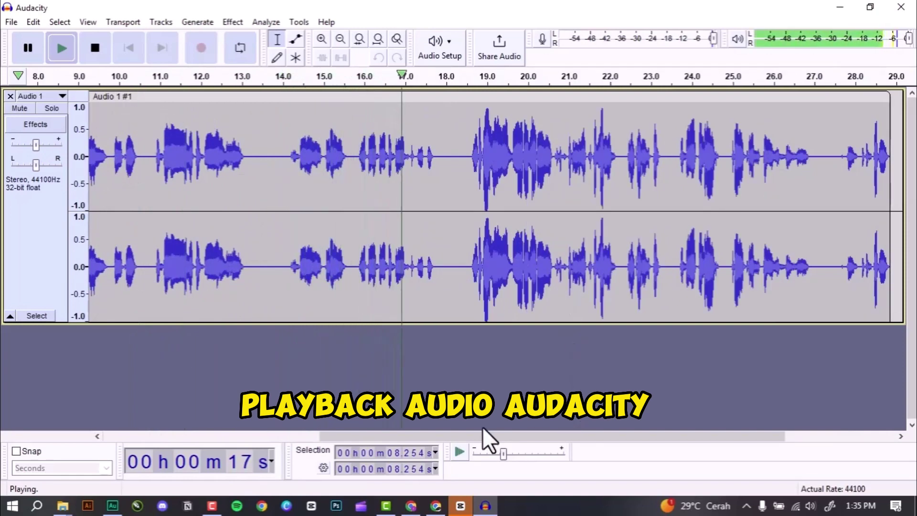
drag(483, 437, 352, 436)
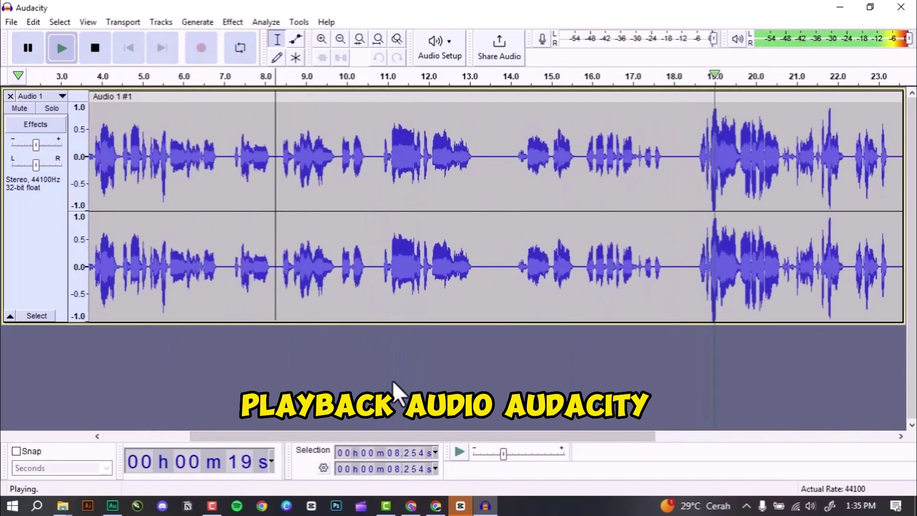
key(space)
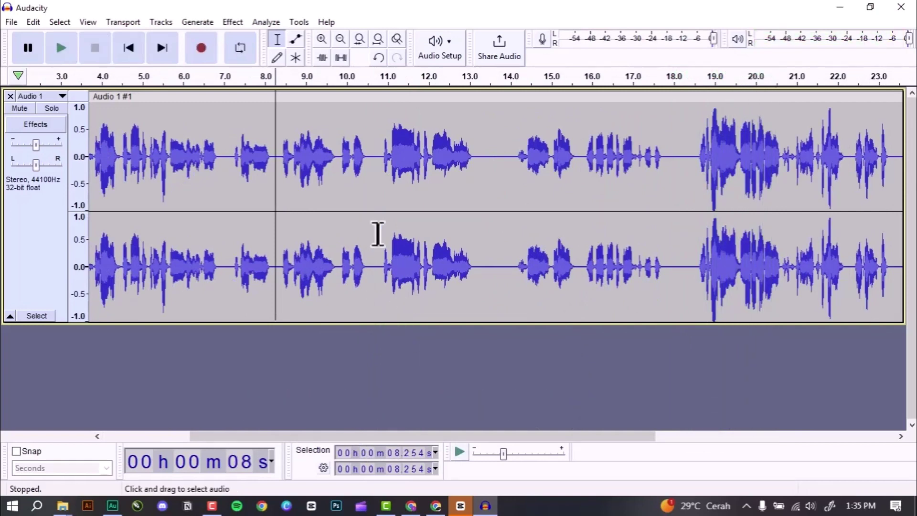
Preview and apply Normalize to the entire clip, removing DC offset and setting the peak amplitude to -1.0 dB
click(284, 156)
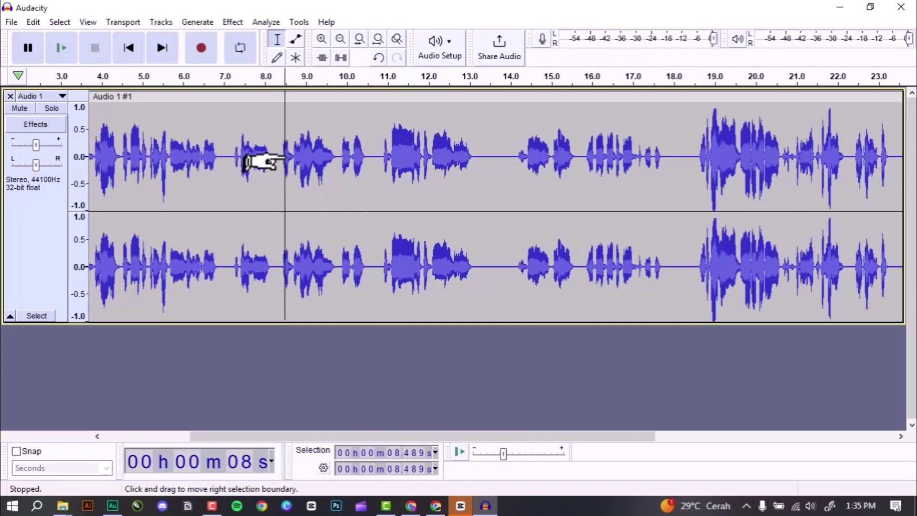
double_click(308, 156)
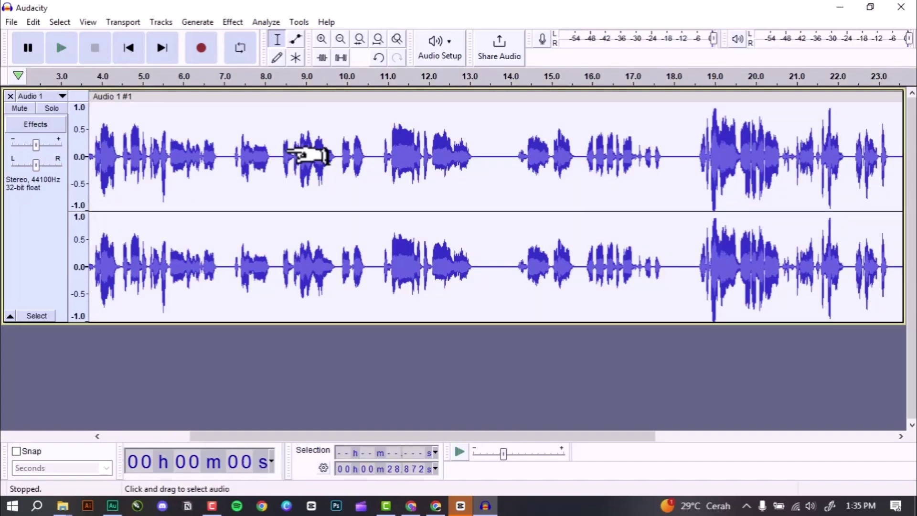
click(233, 22)
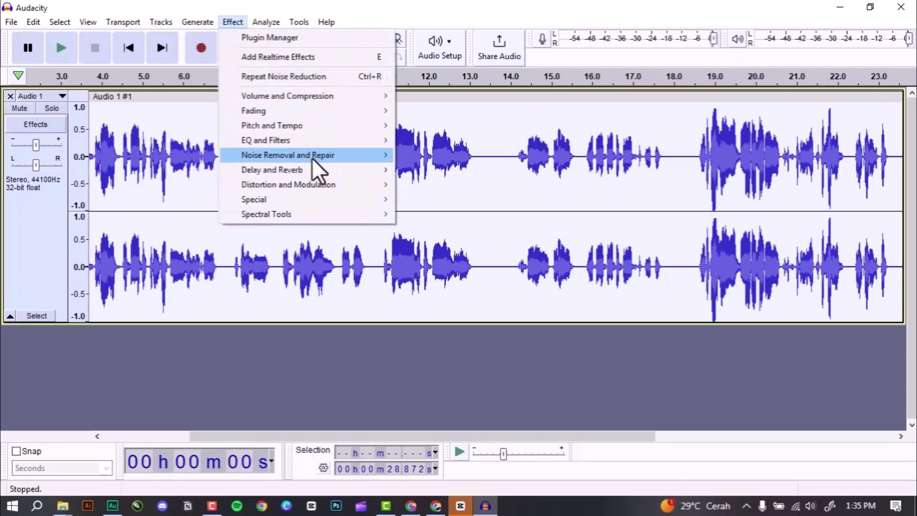
mouse_move(312, 163)
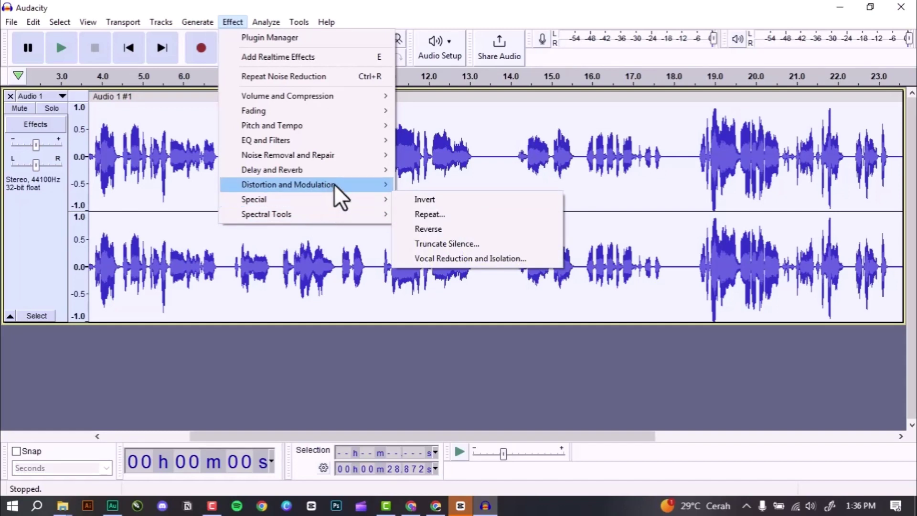
mouse_move(334, 185)
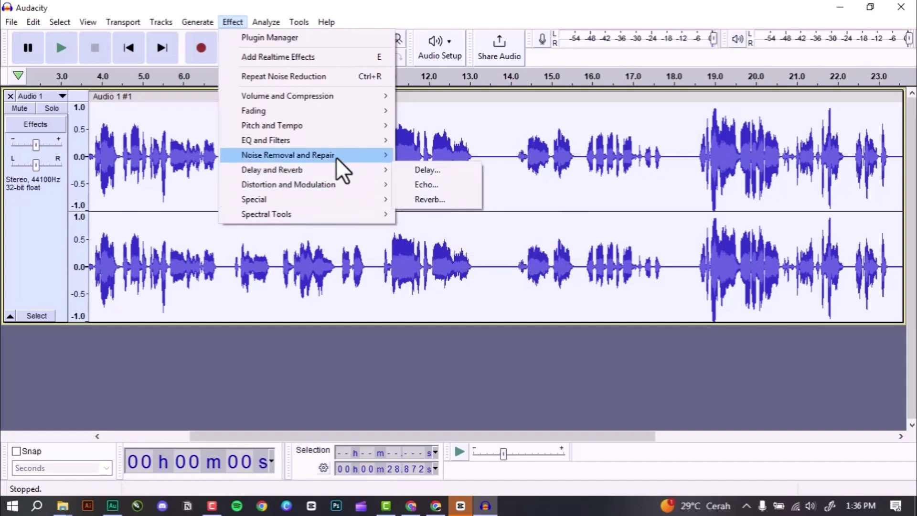
mouse_move(328, 98)
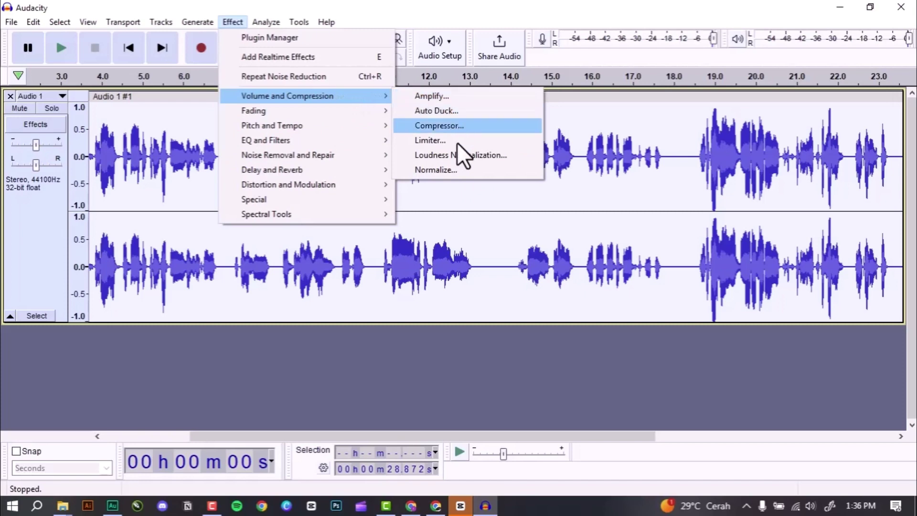
click(457, 170)
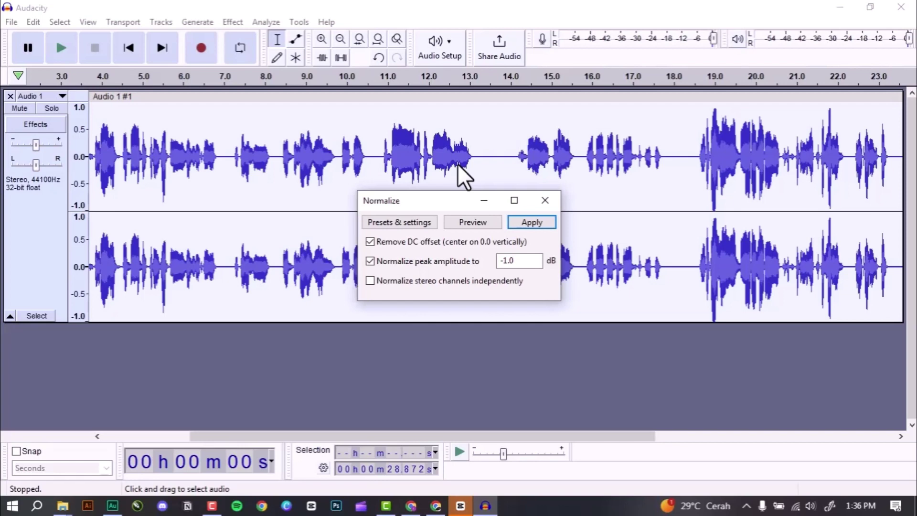
click(482, 220)
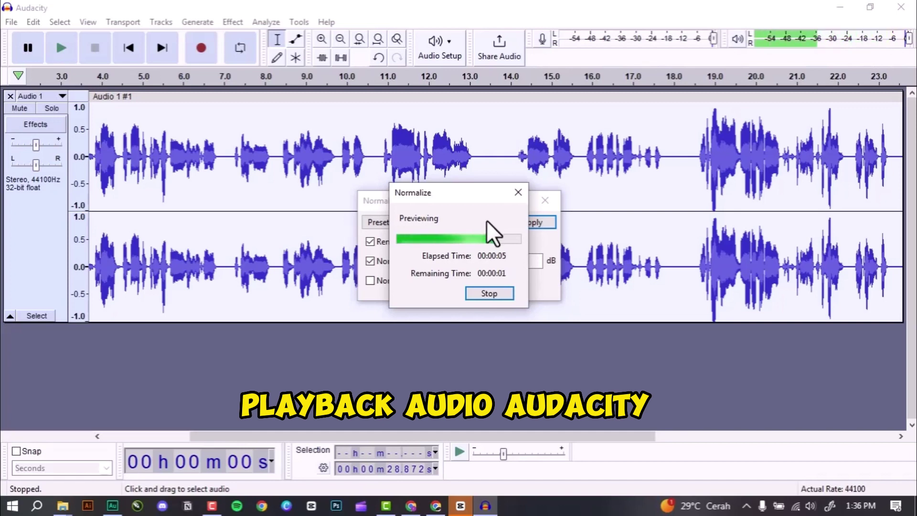
click(530, 222)
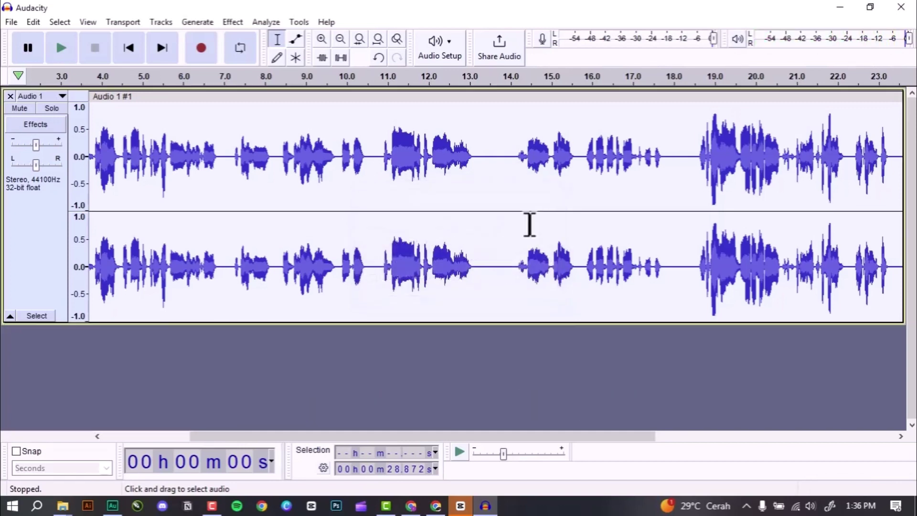
Play the normalized clip from about 1.7 seconds for a few seconds to check its sound
scroll(399, 235, down, 1)
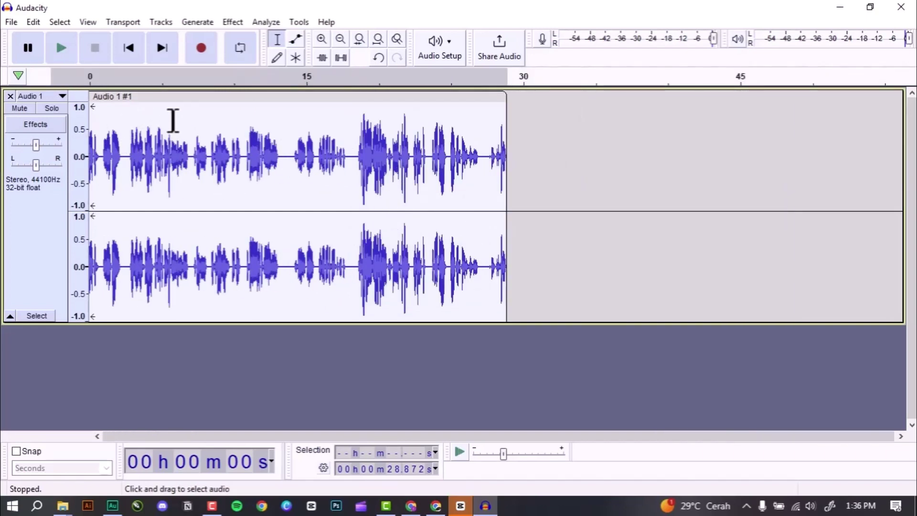
click(113, 127)
key(space)
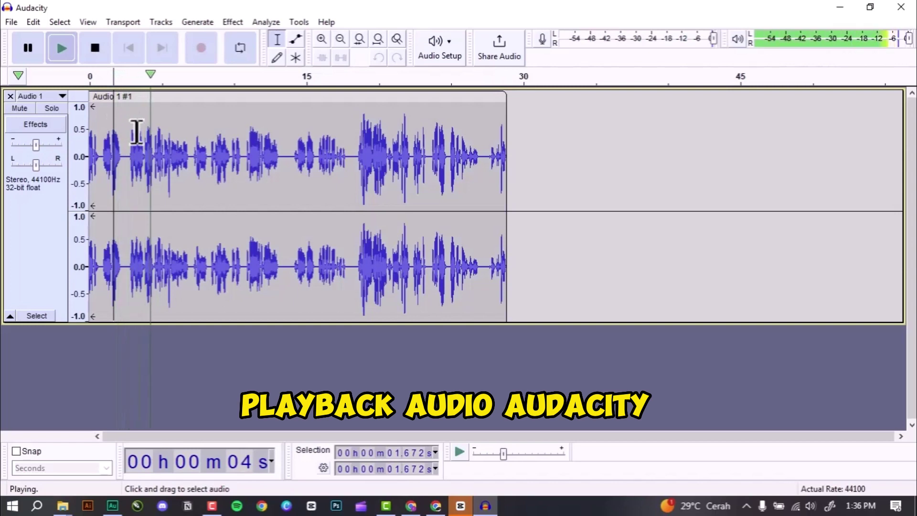
key(space)
Apply Reverb to the entire clip using the Vocal I factory preset with room size 70%, reverberance 40% and wet gain -12 dB
double_click(134, 137)
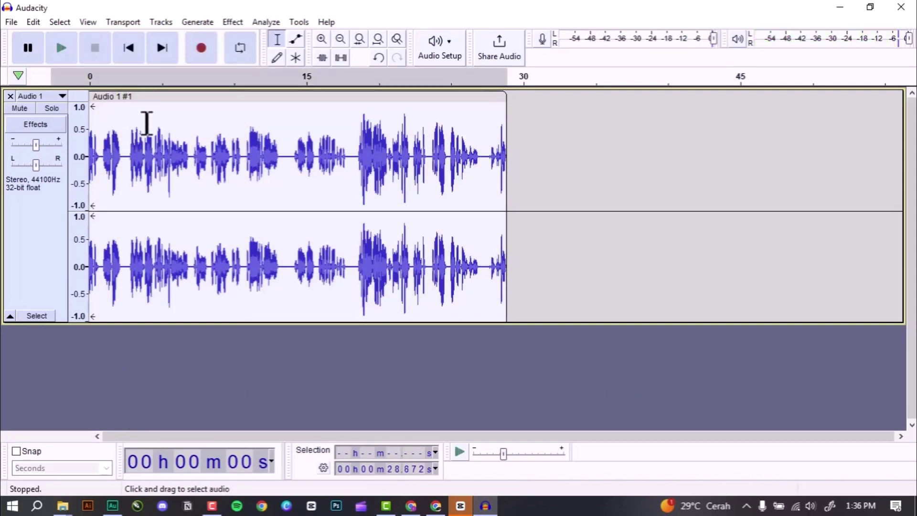
click(234, 23)
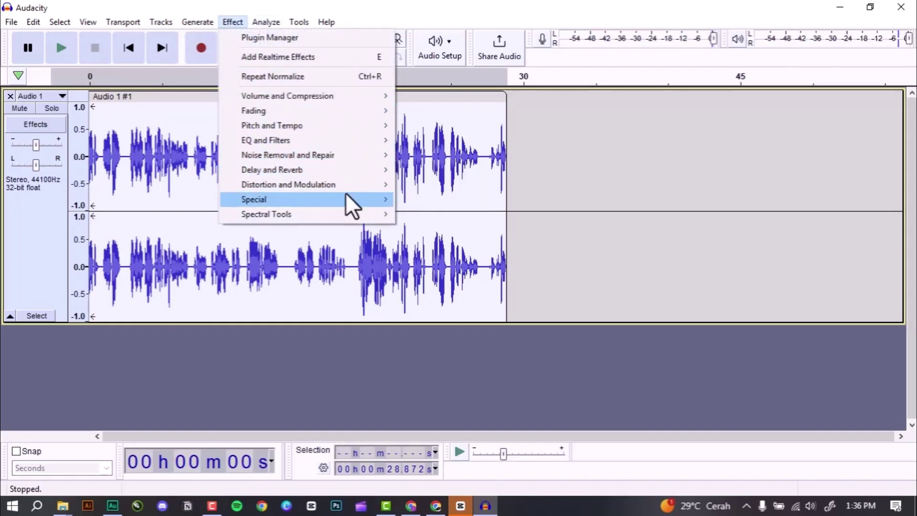
mouse_move(345, 194)
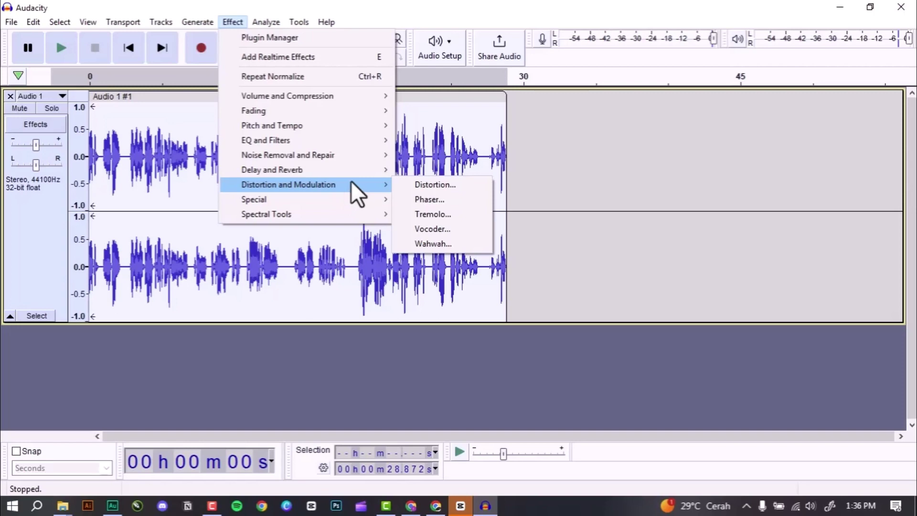
mouse_move(351, 169)
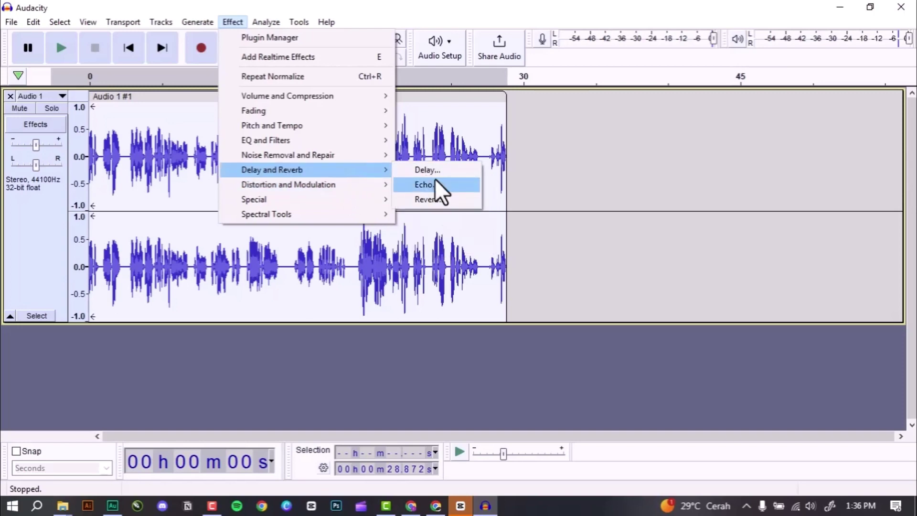
click(433, 199)
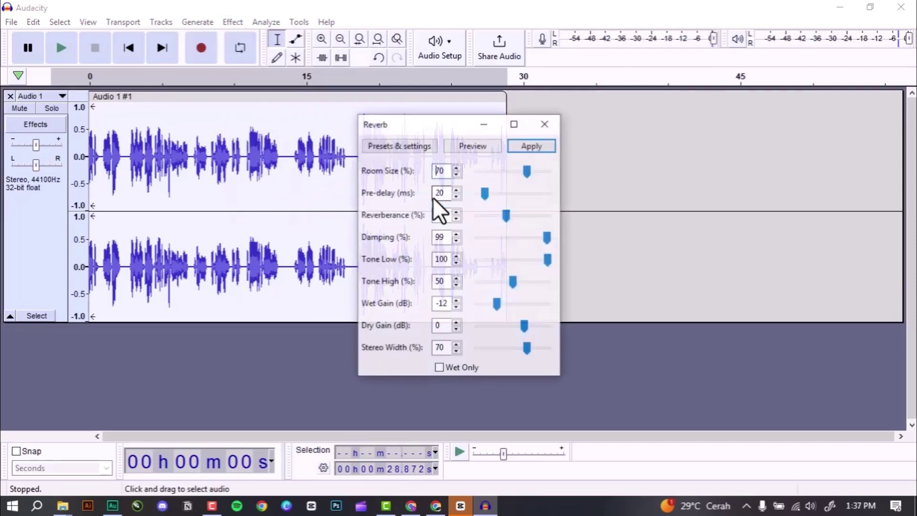
click(418, 145)
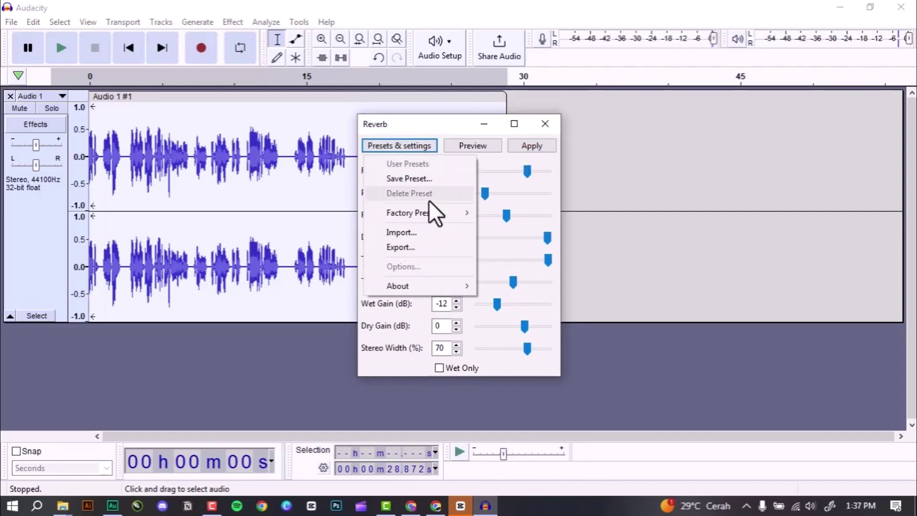
mouse_move(432, 211)
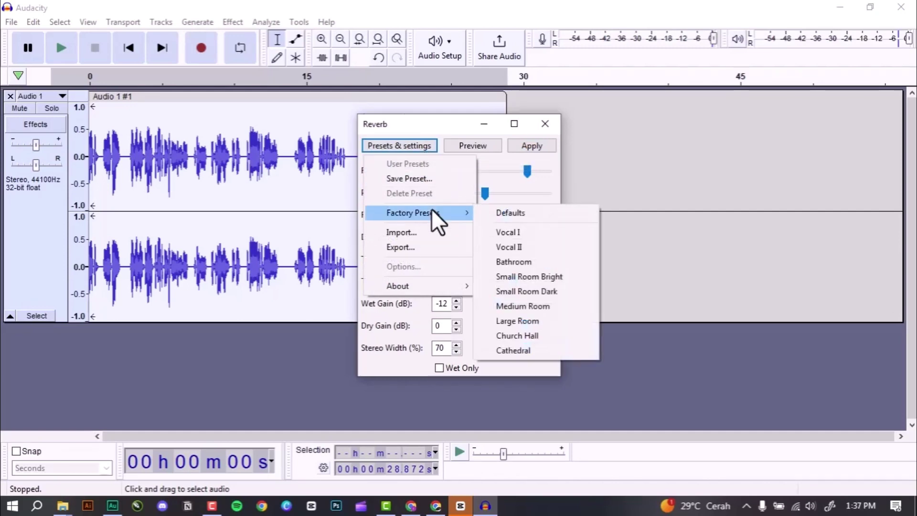
click(539, 243)
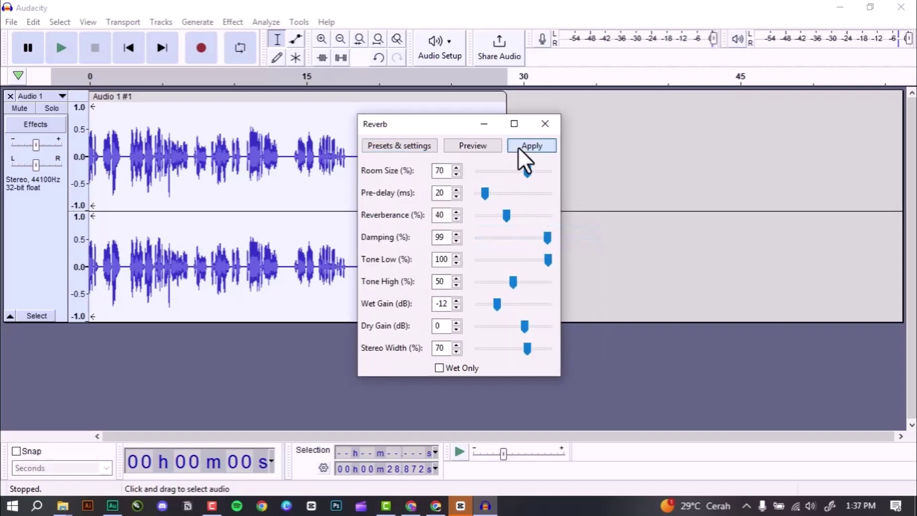
click(521, 147)
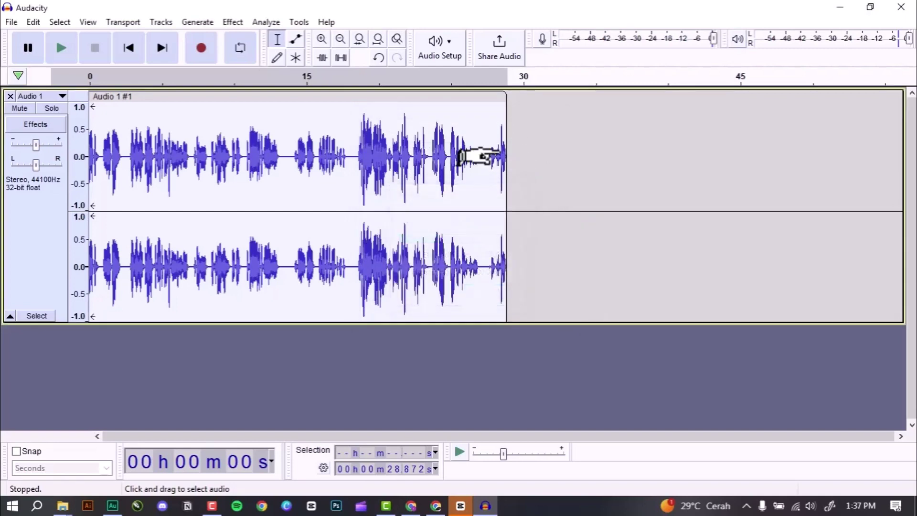
Play the reverb-processed clip from about 8.4 seconds through to its end and replay it to check the sound
click(210, 155)
key(space)
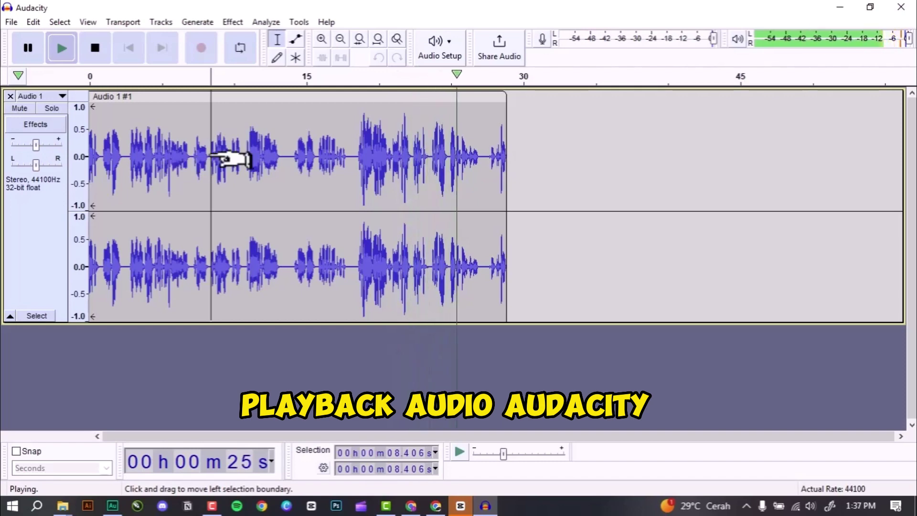
key(ctrl+1)
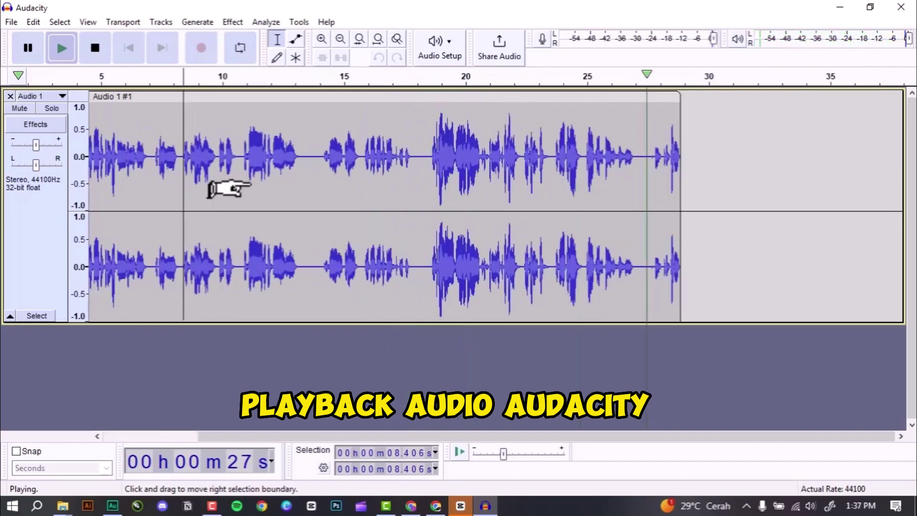
key(ctrl+1)
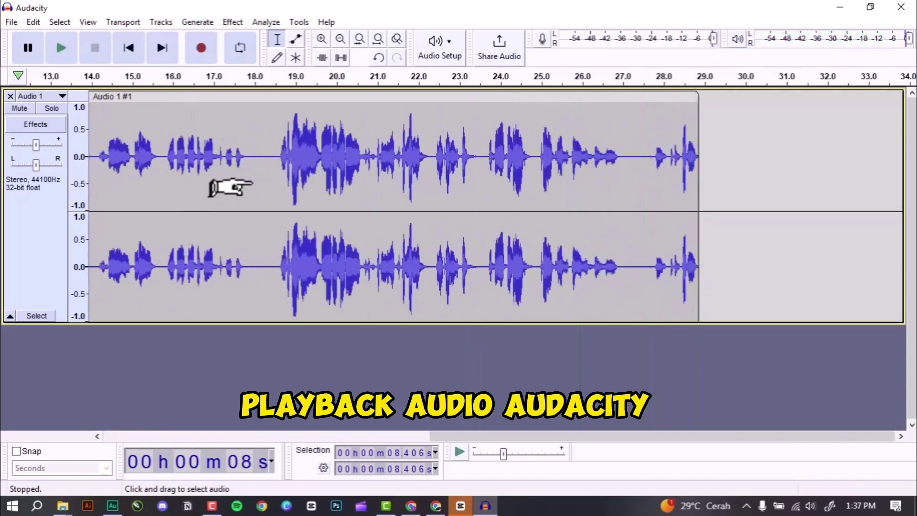
key(space)
key(space)
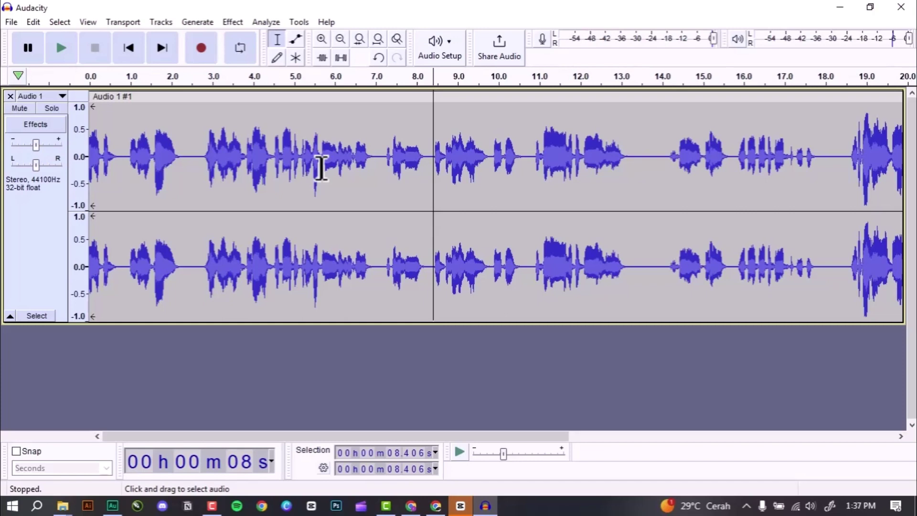
Start exporting the audio as WAV and choose the 2. TUTORIAL SOFWARE folder as the destination
click(11, 22)
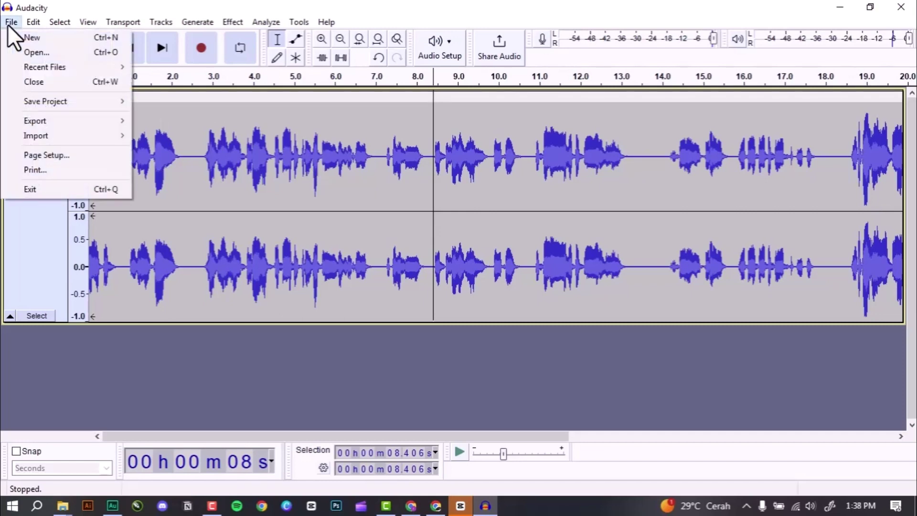
mouse_move(43, 118)
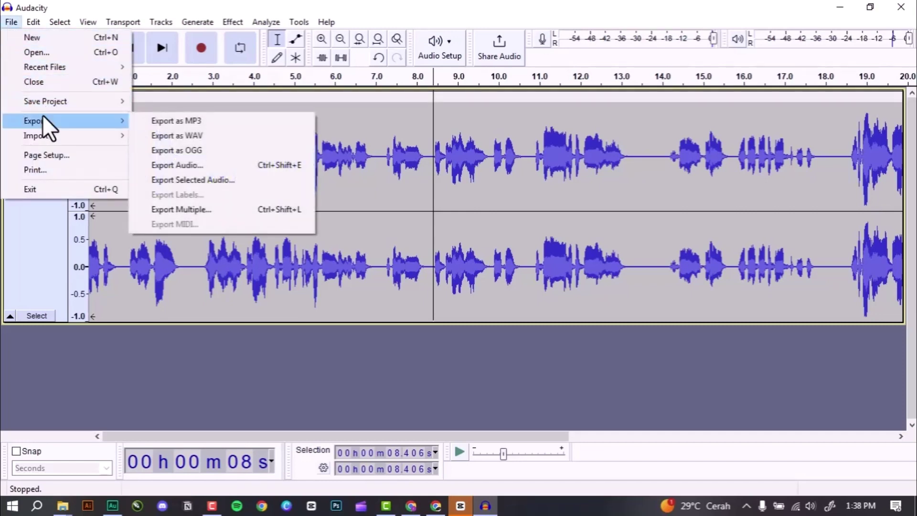
click(11, 22)
click(11, 22)
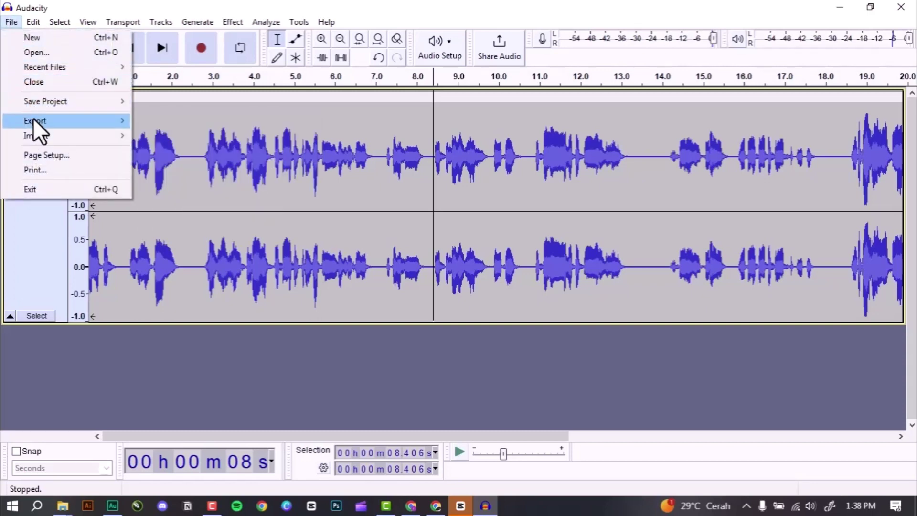
mouse_move(33, 119)
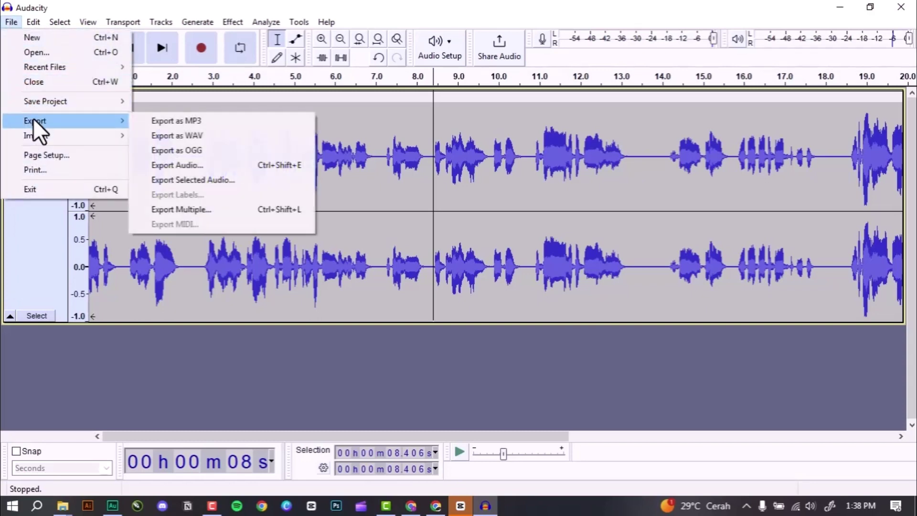
click(207, 135)
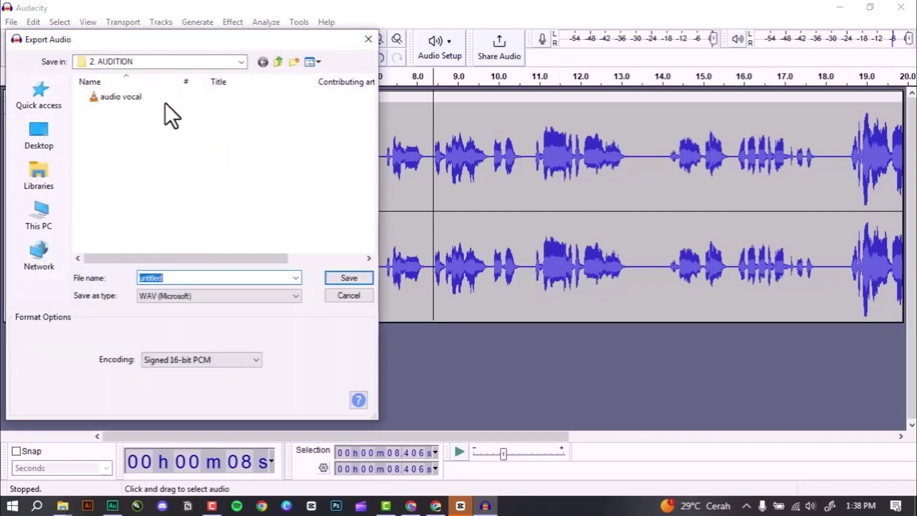
click(174, 65)
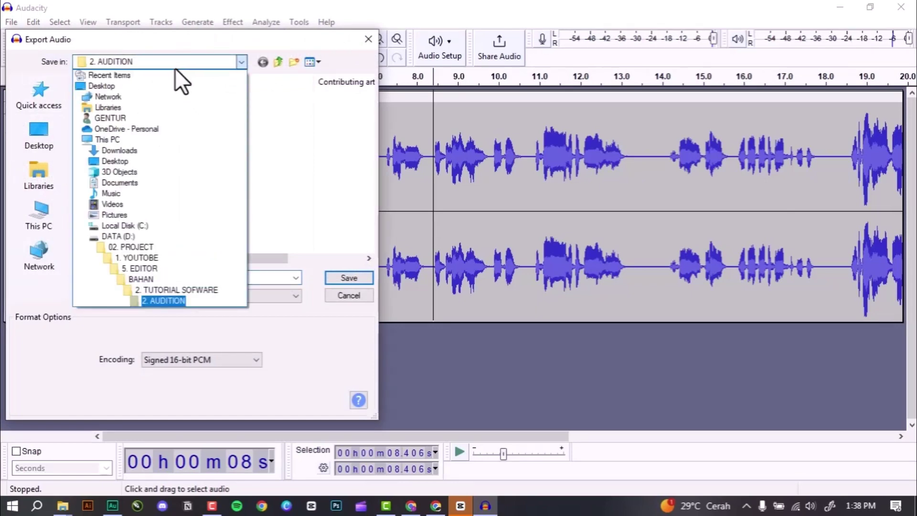
click(194, 291)
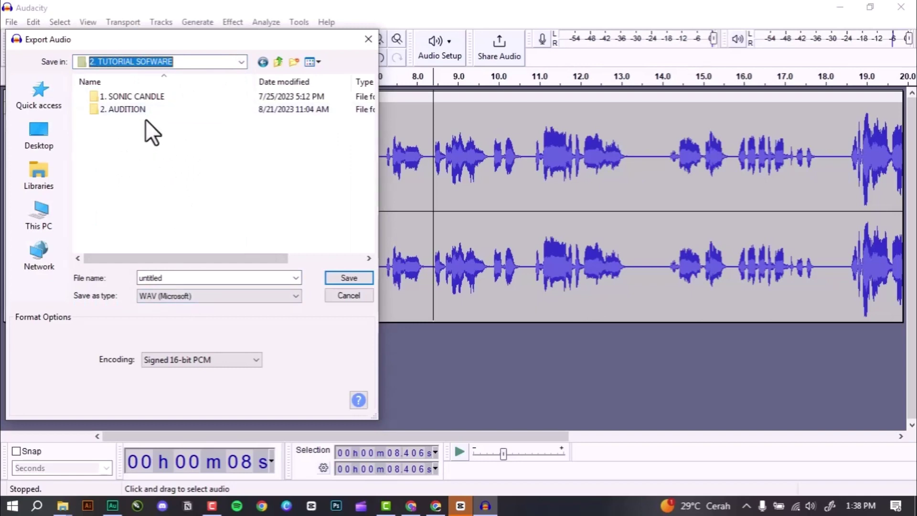
Save the WAV export under the file name AUDACITY with the metadata tags left blank
click(279, 281)
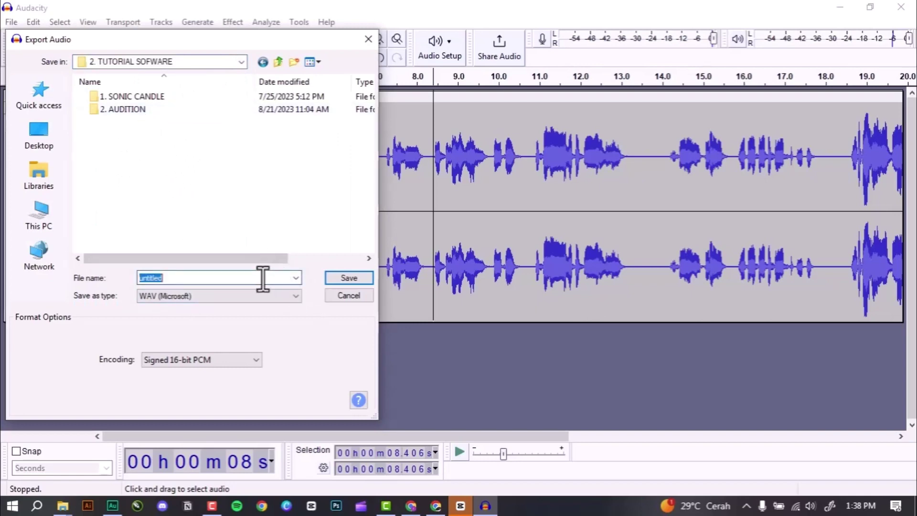
text(AUDACITY)
click(353, 279)
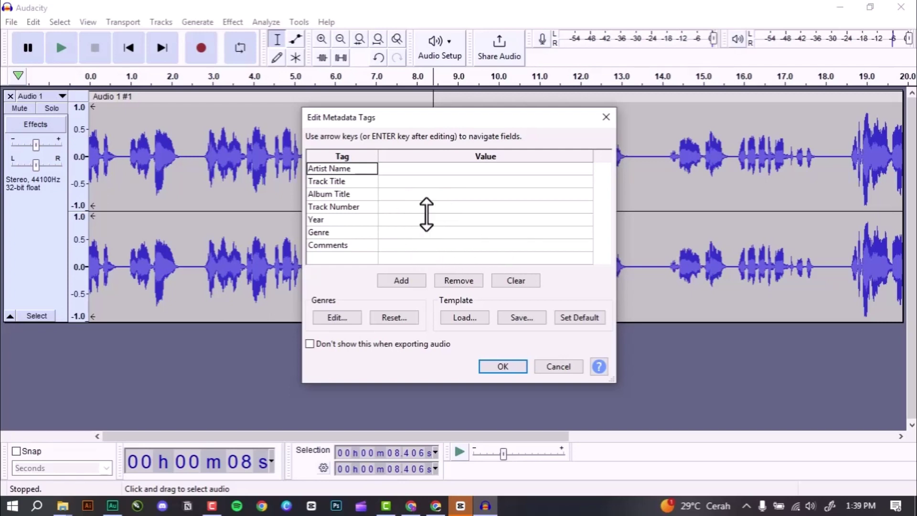
click(502, 367)
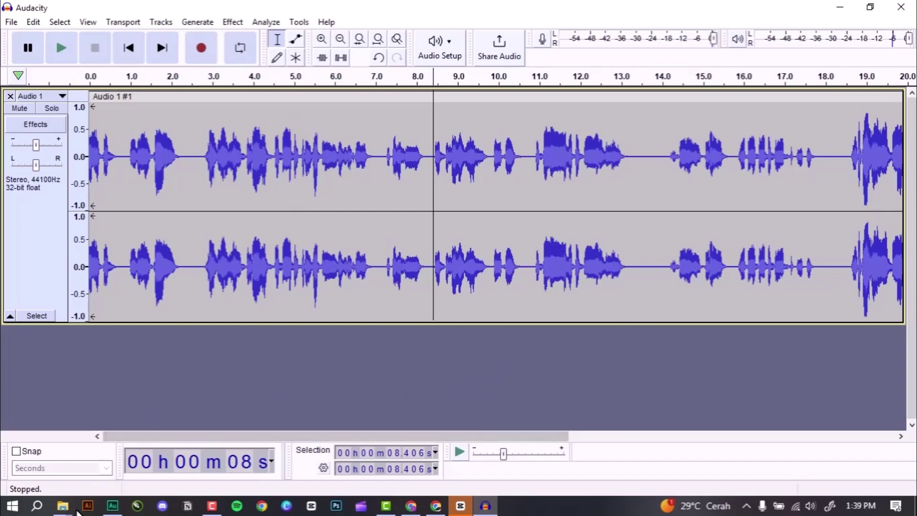
Switch to File Explorer and browse to the 1. YOUTOBE folder inside 02. PROJECT on the DATA (D:) drive
key(super+r)
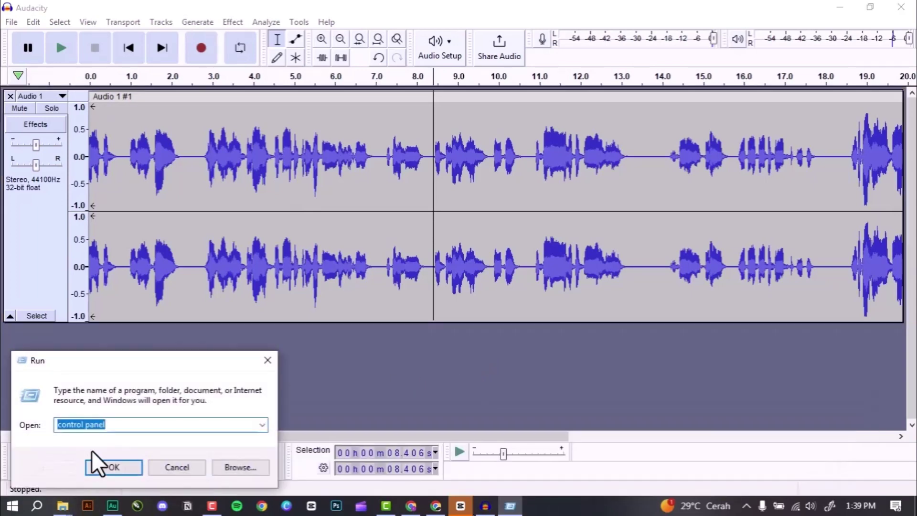
click(266, 359)
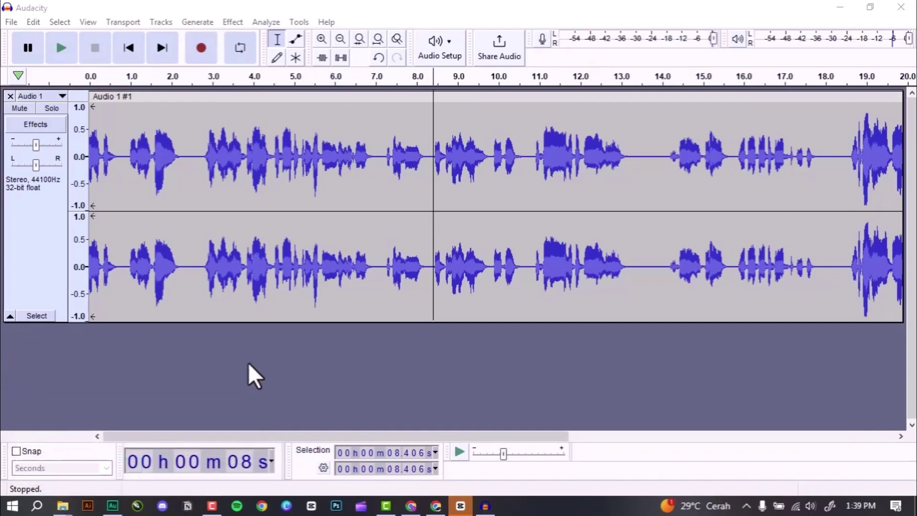
key(super+e)
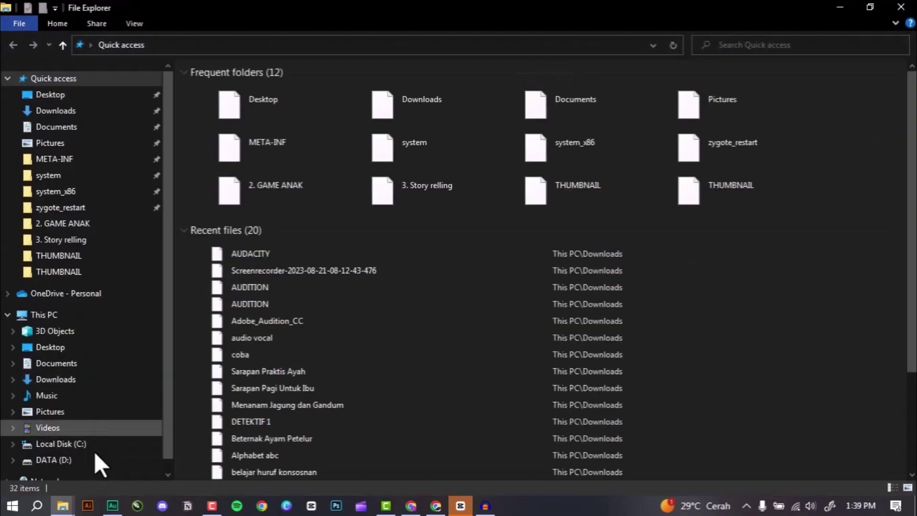
click(94, 459)
click(345, 135)
double_click(345, 135)
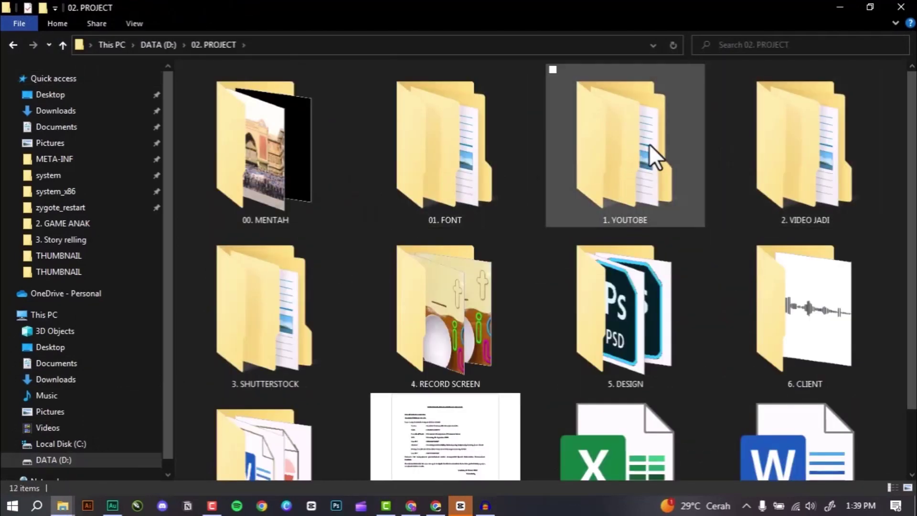
double_click(649, 144)
double_click(262, 185)
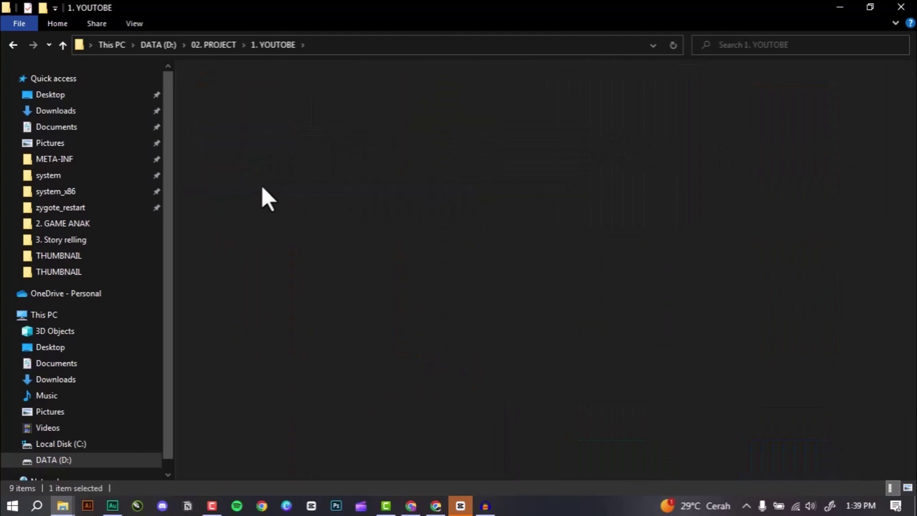
key(alt+Left)
Open the 2. TUTORIAL SOFWARE export folder through 5. EDITOR and BAHAN
double_click(265, 158)
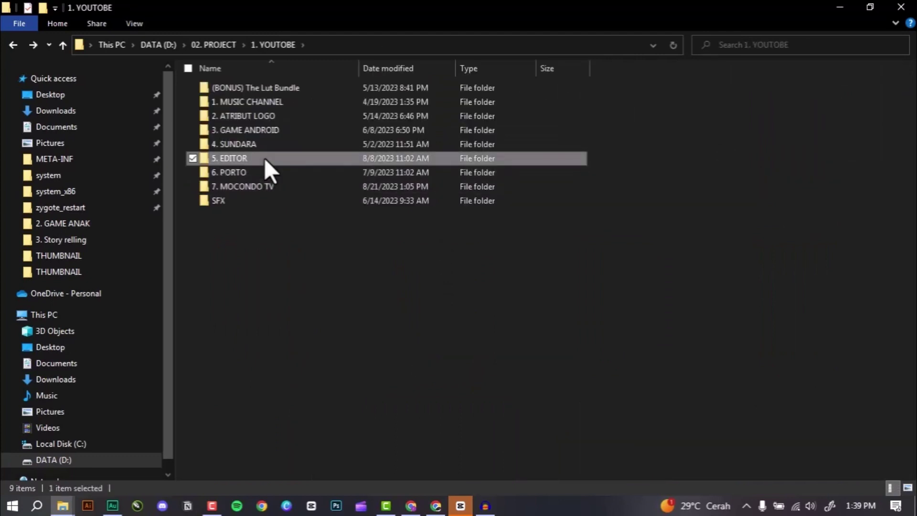
click(269, 88)
double_click(269, 88)
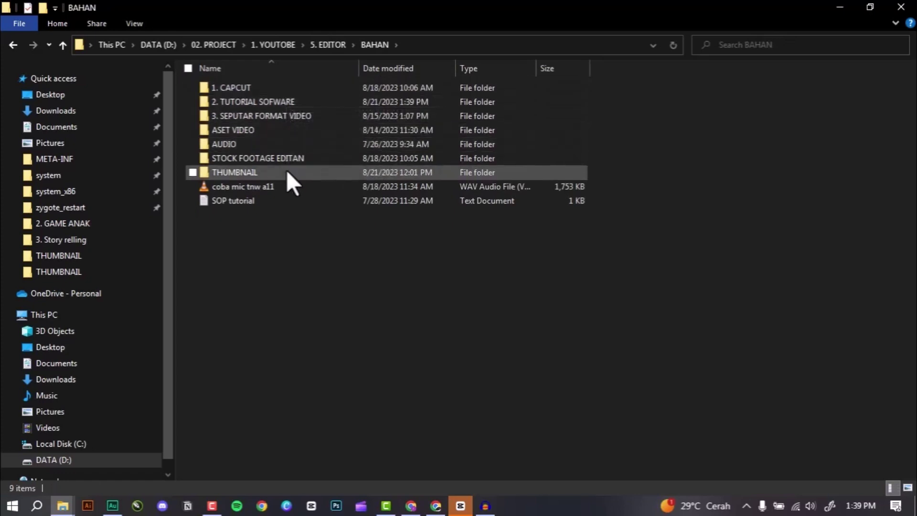
click(291, 106)
double_click(291, 106)
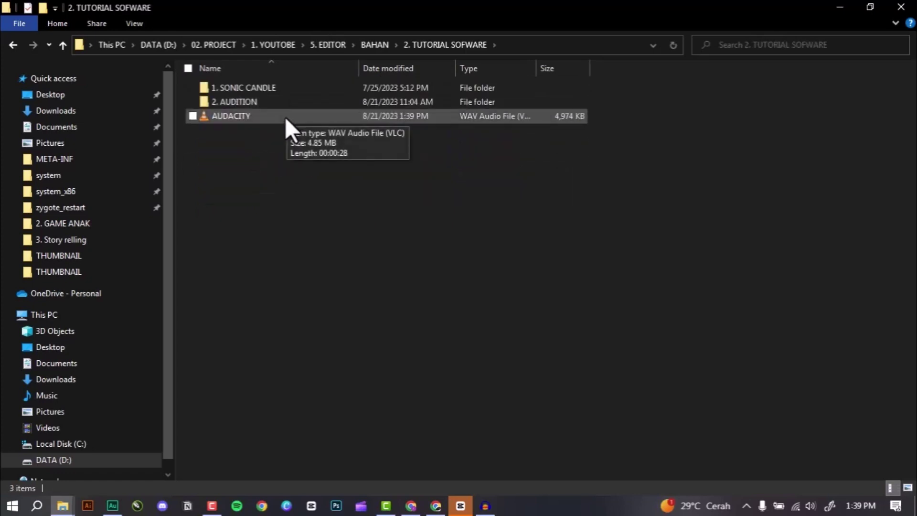
Play the exported AUDACITY WAV file in VLC media player to check its sound, pausing at about 23 seconds
click(285, 119)
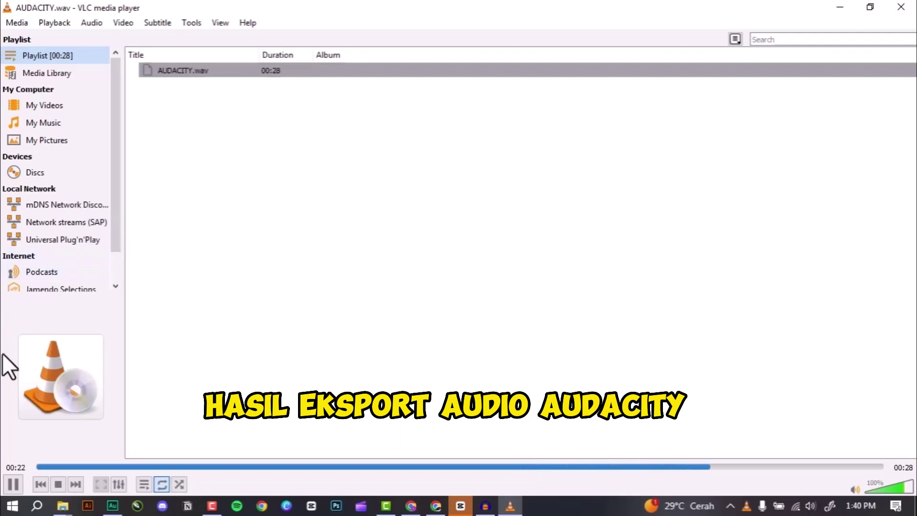
click(13, 485)
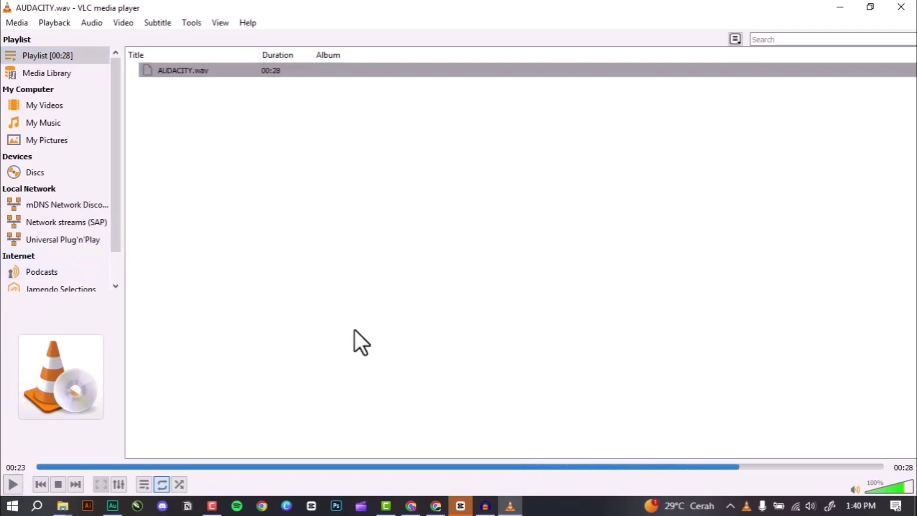